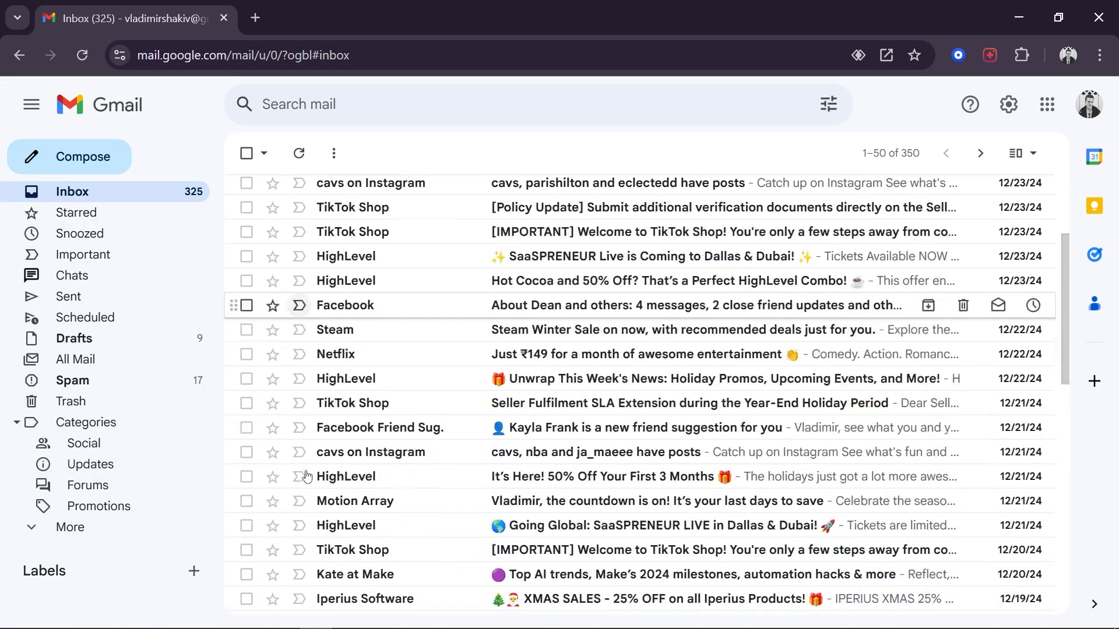
# Create a new mail label named "Client" without nesting it under another label
pyautogui.scroll(3, 307, 476)
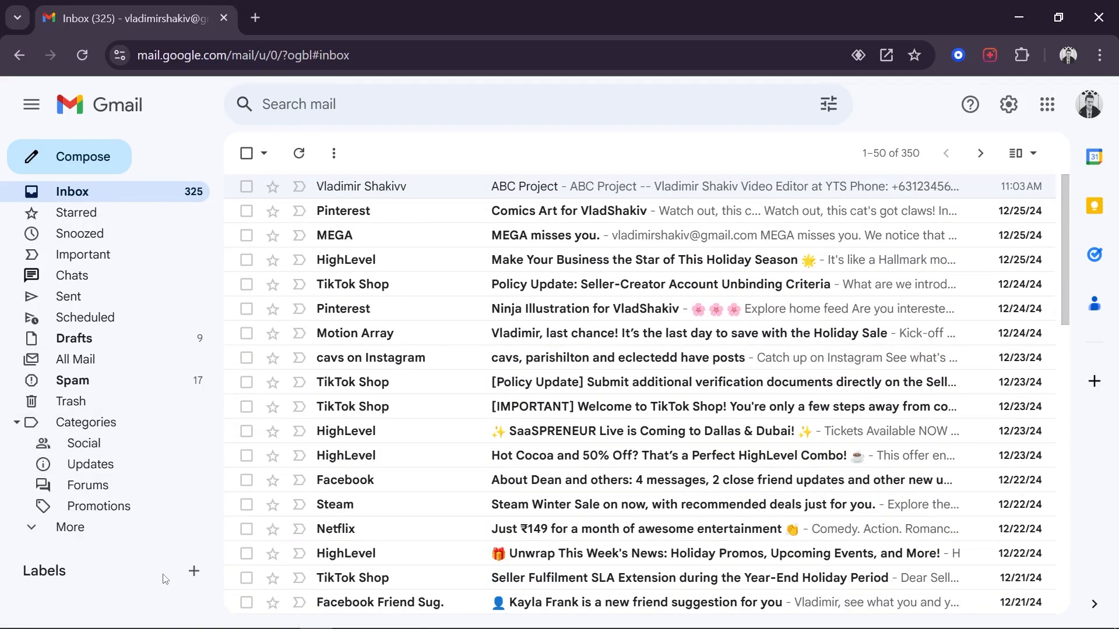
pyautogui.click(193, 572)
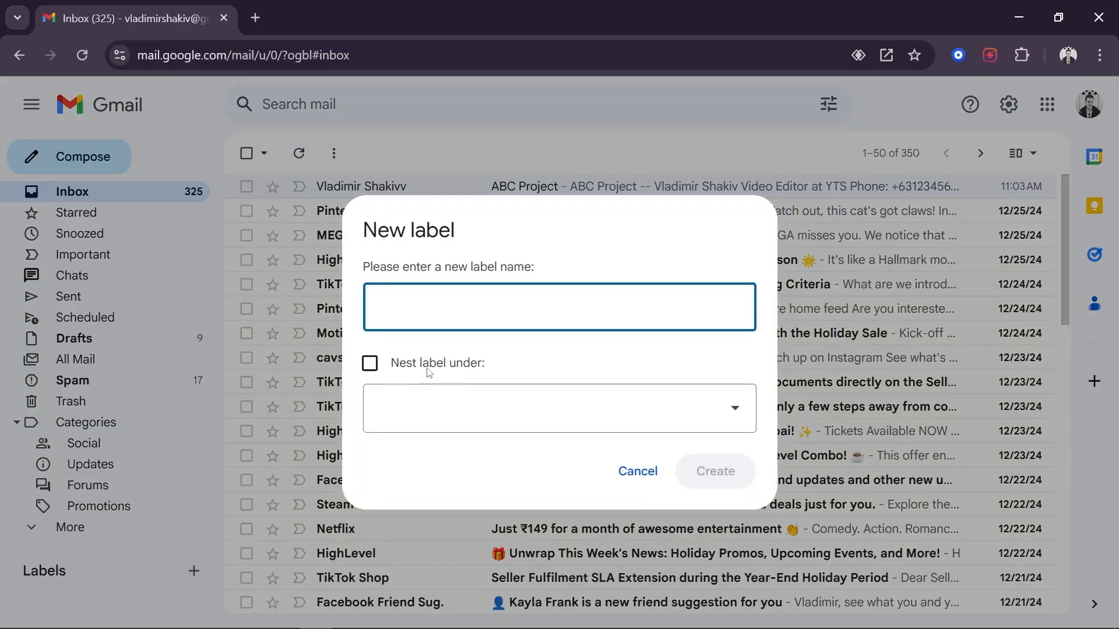
pyautogui.write('Client')
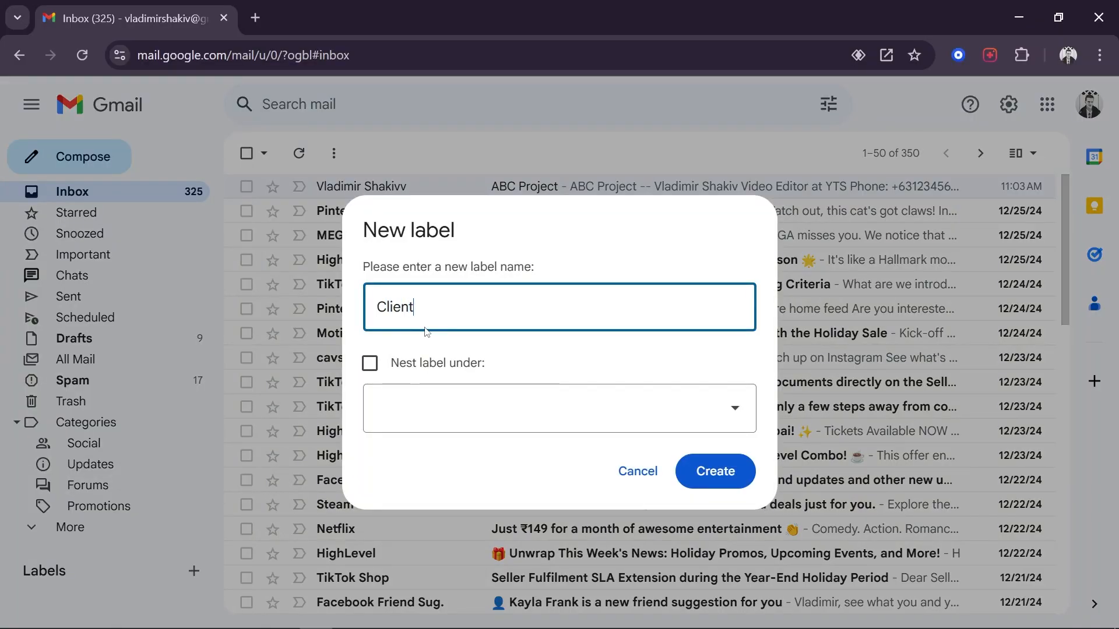
pyautogui.hotkey('ctrl', 'a')
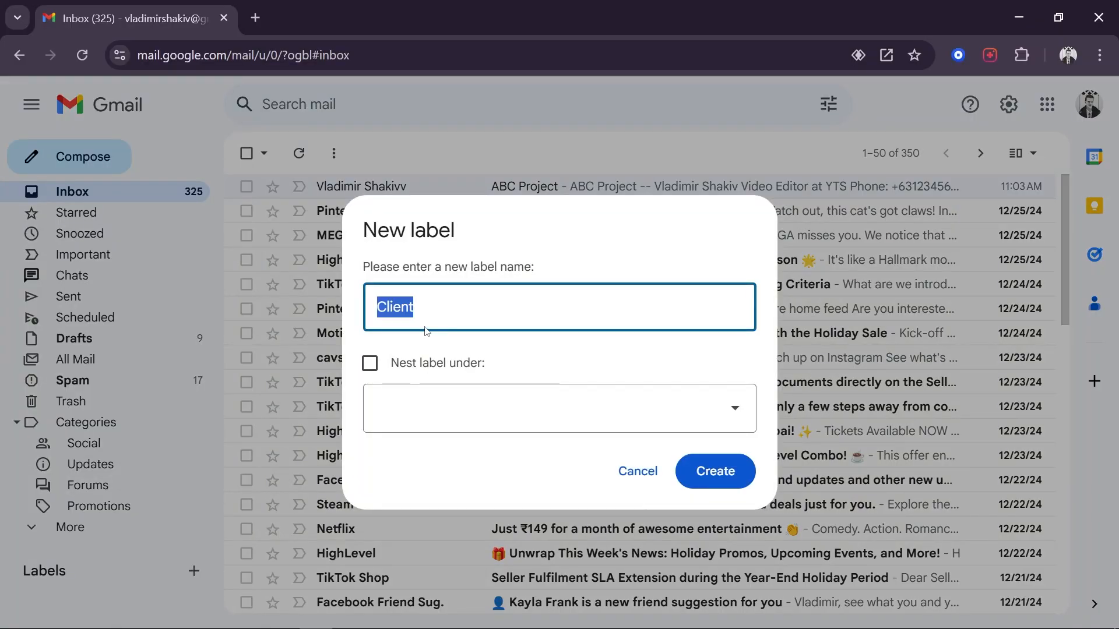
pyautogui.click(705, 469)
# View the conversations under the Client label and examine its entry in the label management settings
pyautogui.scroll(-1, 155, 446)
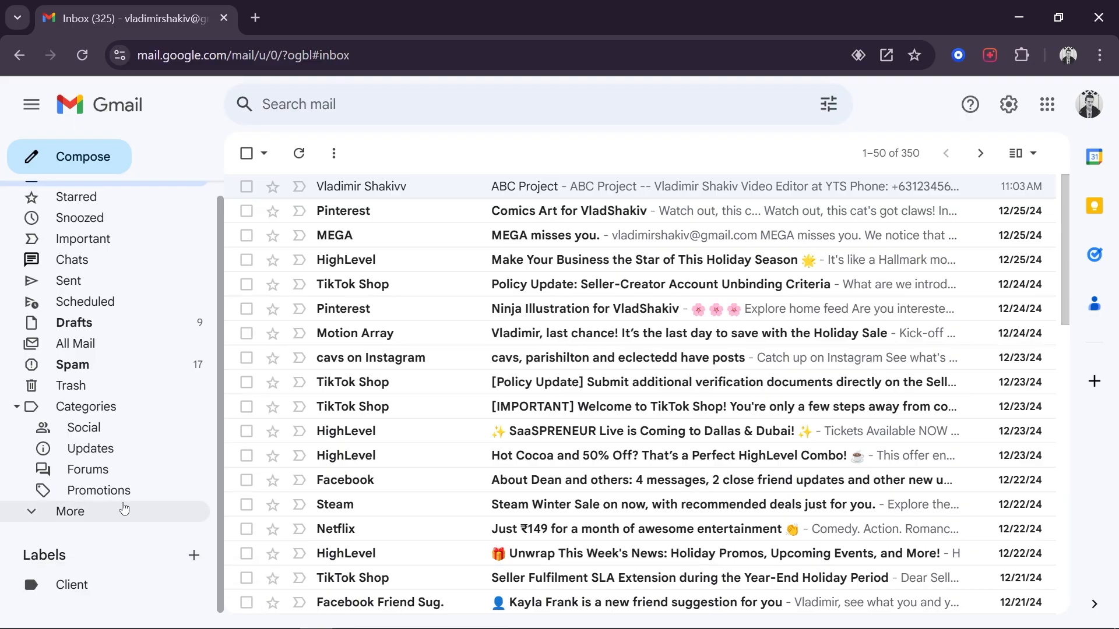
pyautogui.click(68, 591)
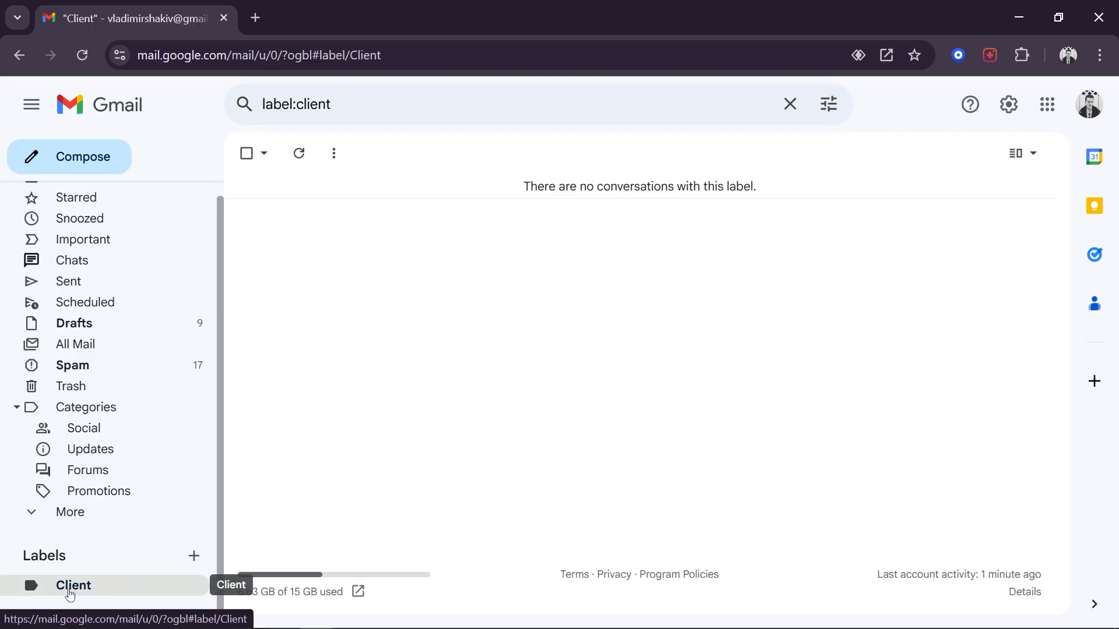
pyautogui.click(70, 512)
pyautogui.scroll(-1, 117, 489)
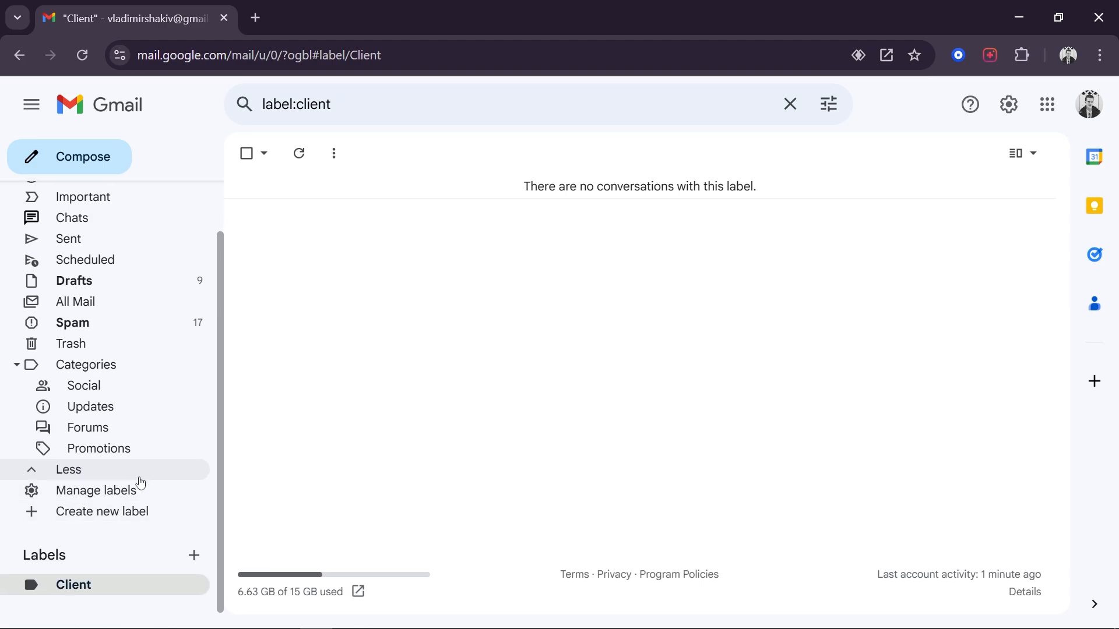
pyautogui.click(119, 489)
pyautogui.scroll(-5, 462, 351)
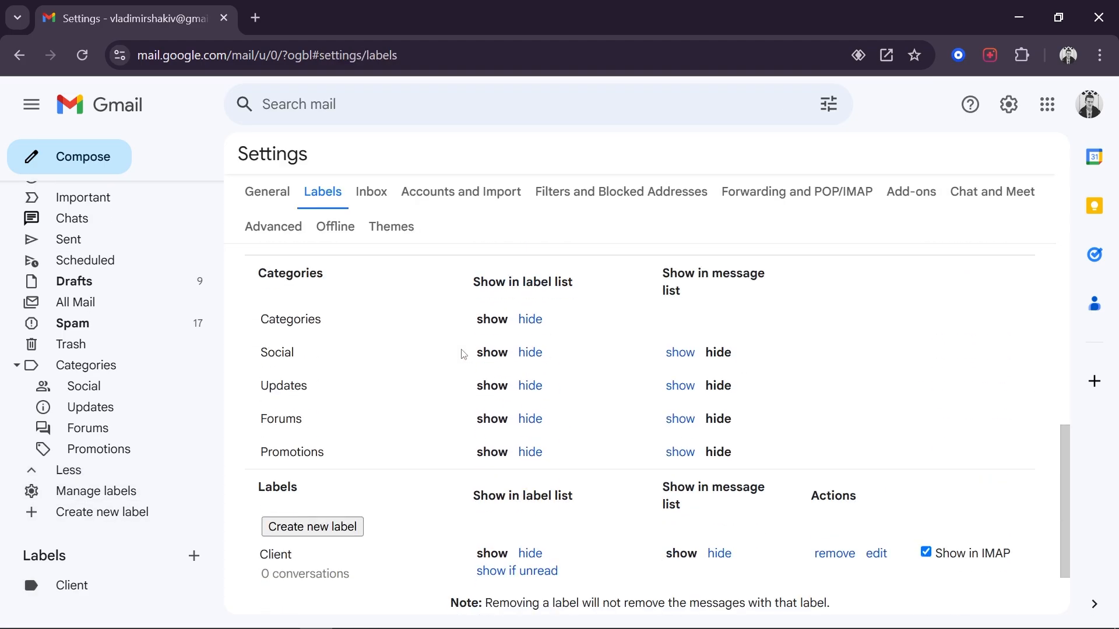
# Start a new mail filter matching messages from the client's e-mail address and continue to its actions
pyautogui.click(594, 195)
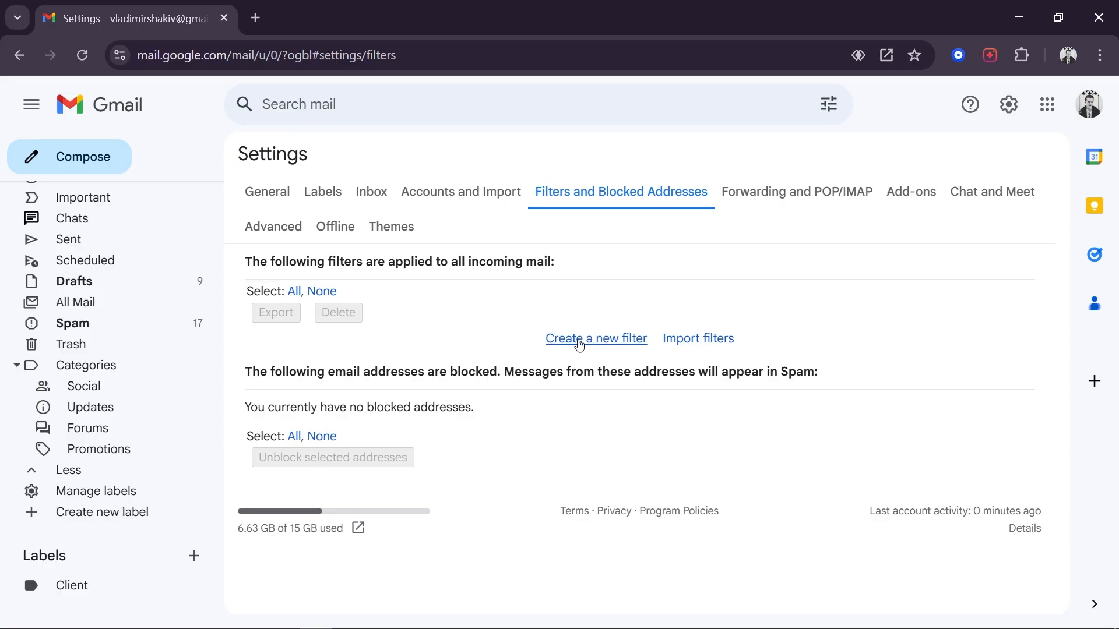
pyautogui.click(579, 343)
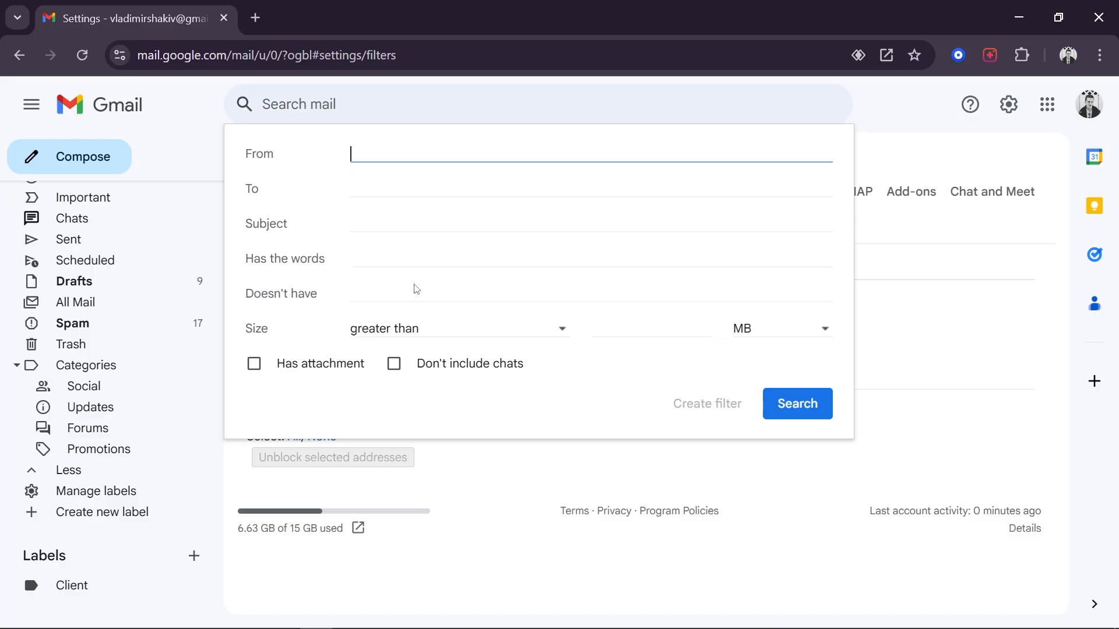
pyautogui.write('vla')
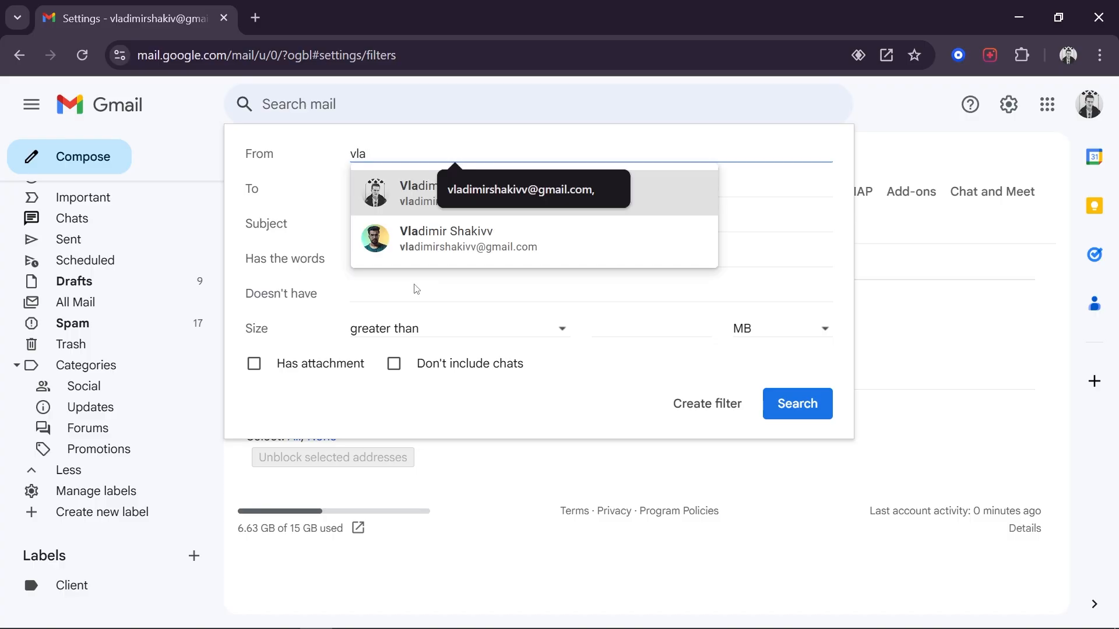
pyautogui.click(431, 237)
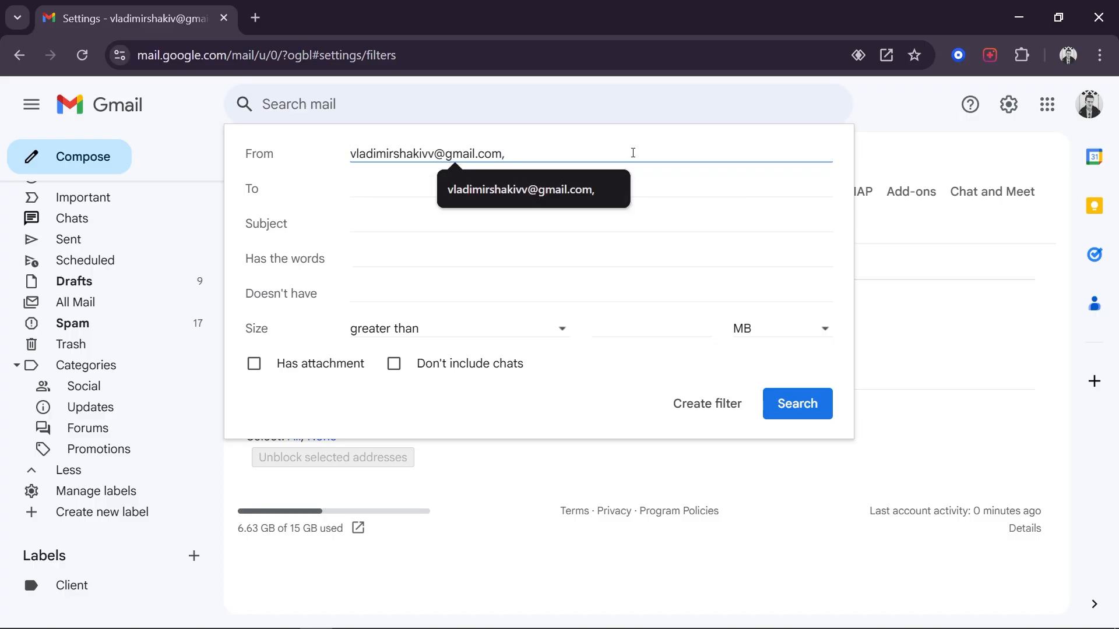
pyautogui.click(767, 189)
pyautogui.moveTo(559, 149); pyautogui.dragTo(281, 173)
pyautogui.click(282, 174)
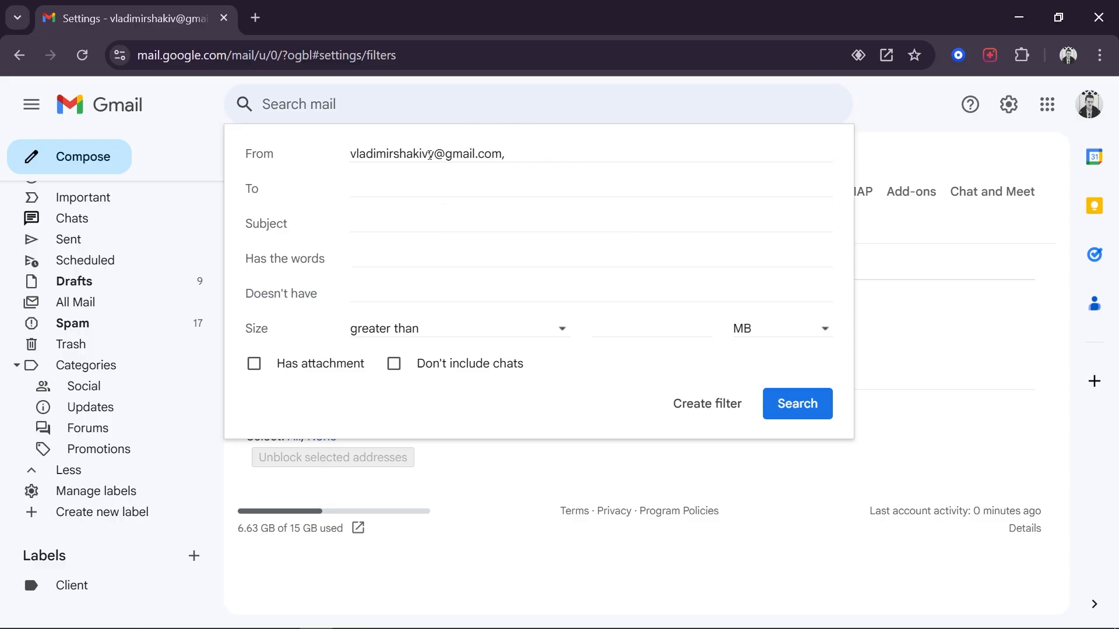
pyautogui.doubleClick(429, 155)
pyautogui.click(310, 188)
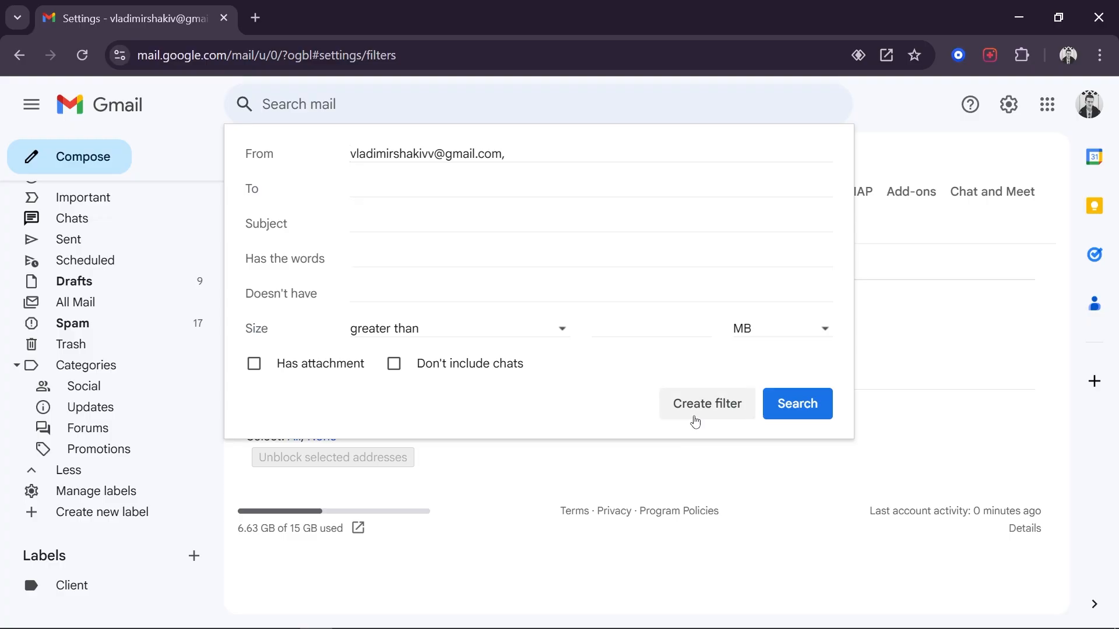
pyautogui.click(695, 422)
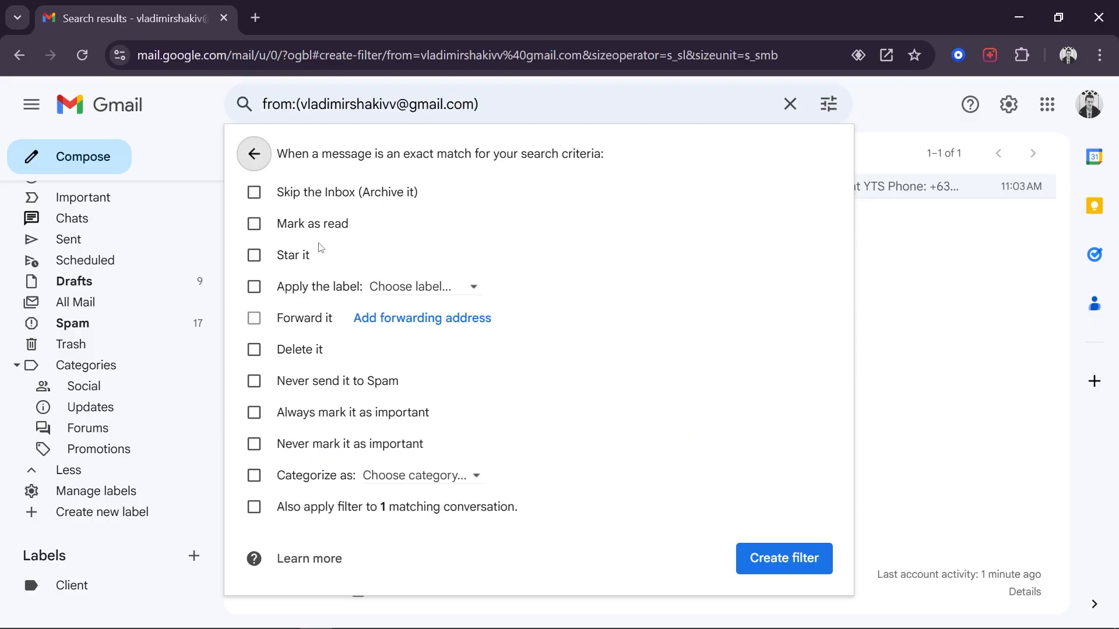
# Set the sender filter to skip the Inbox and apply the label Client
pyautogui.click(254, 193)
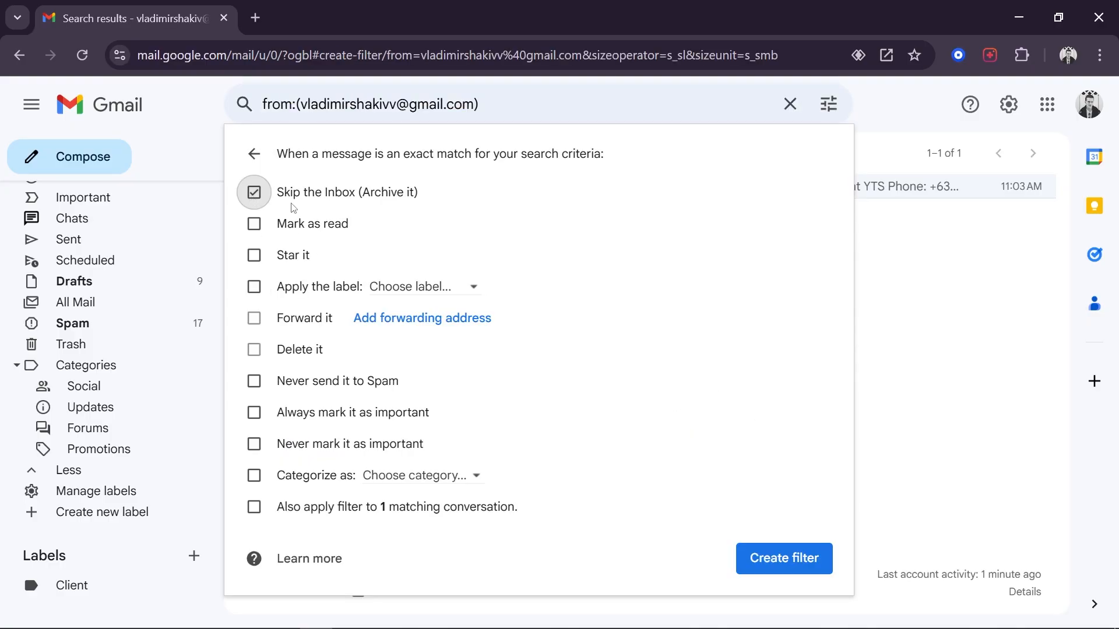
pyautogui.click(254, 286)
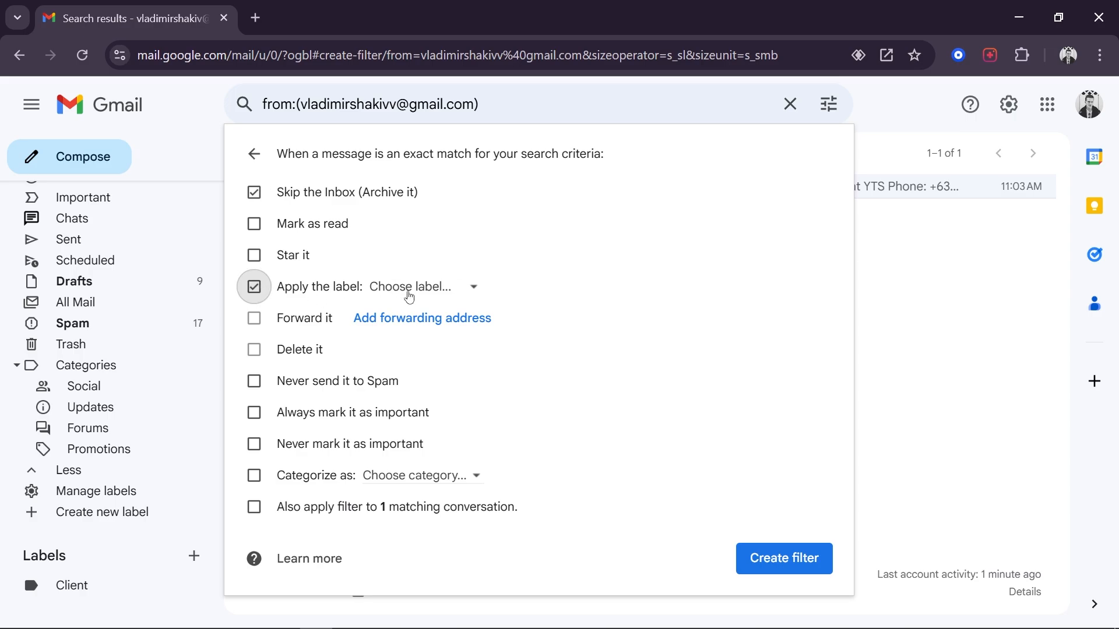
pyautogui.click(407, 293)
pyautogui.click(433, 361)
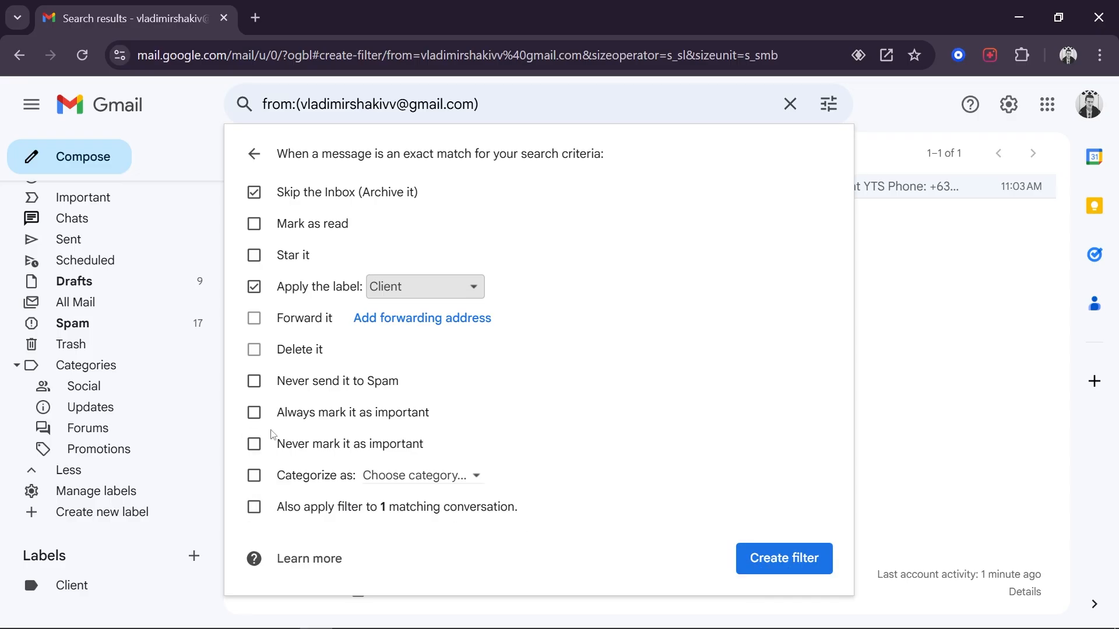
# Make the sender filter always mark messages as important, then create it and continue through the identity verification
pyautogui.click(292, 416)
pyautogui.moveTo(301, 417); pyautogui.dragTo(437, 416)
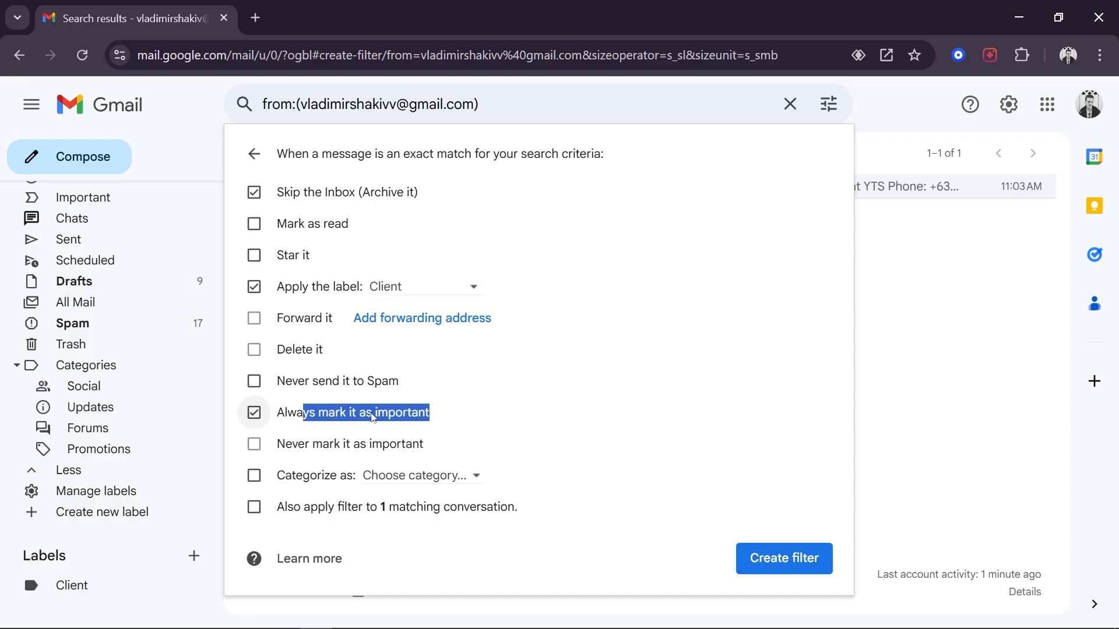
pyautogui.click(373, 418)
pyautogui.click(298, 411)
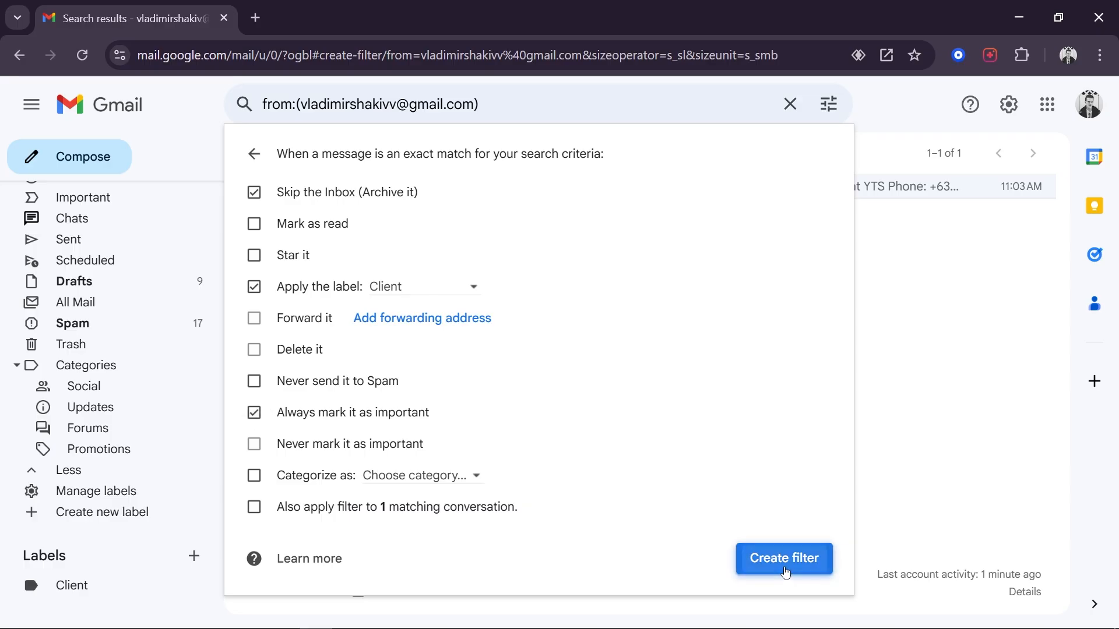
pyautogui.click(780, 564)
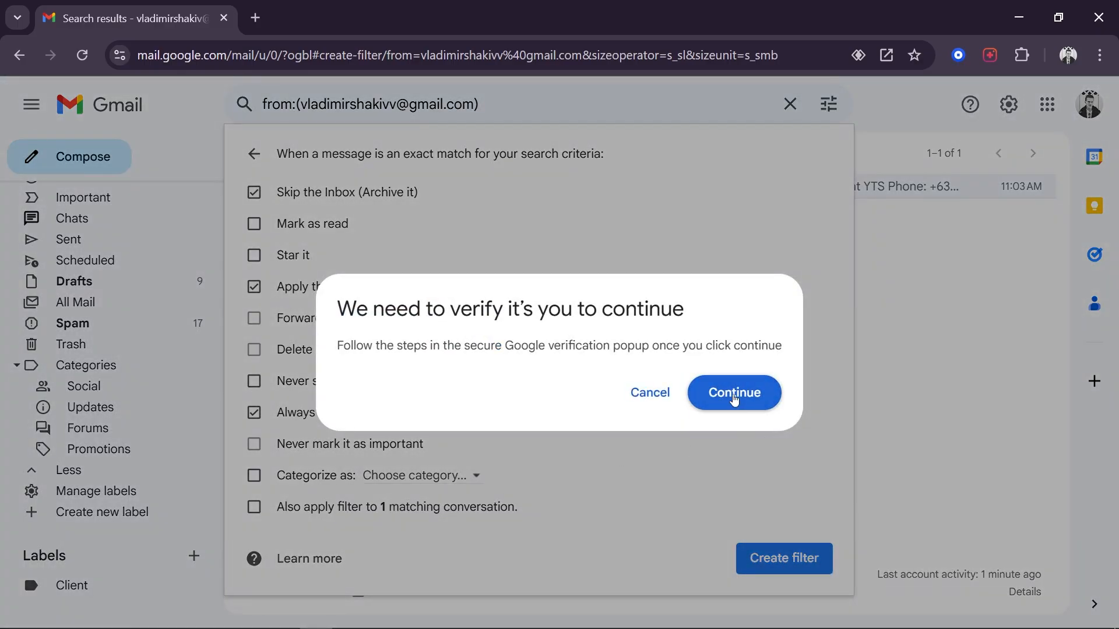
pyautogui.click(734, 393)
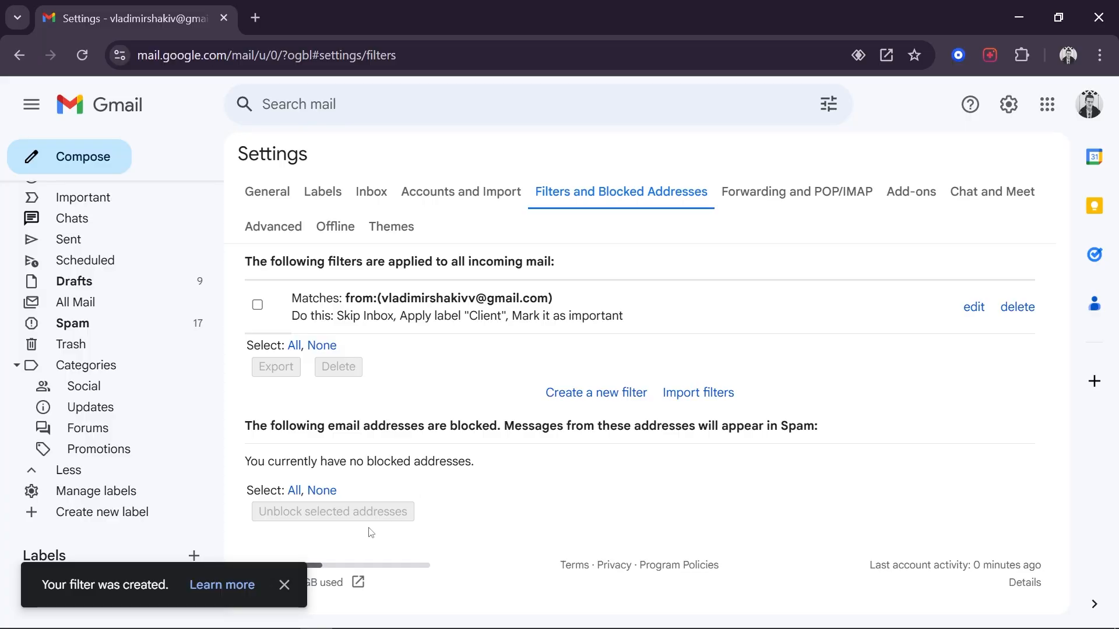
# Dismiss the notification and review the actions listed for the new sender filter
pyautogui.click(284, 584)
pyautogui.moveTo(339, 312); pyautogui.dragTo(507, 316)
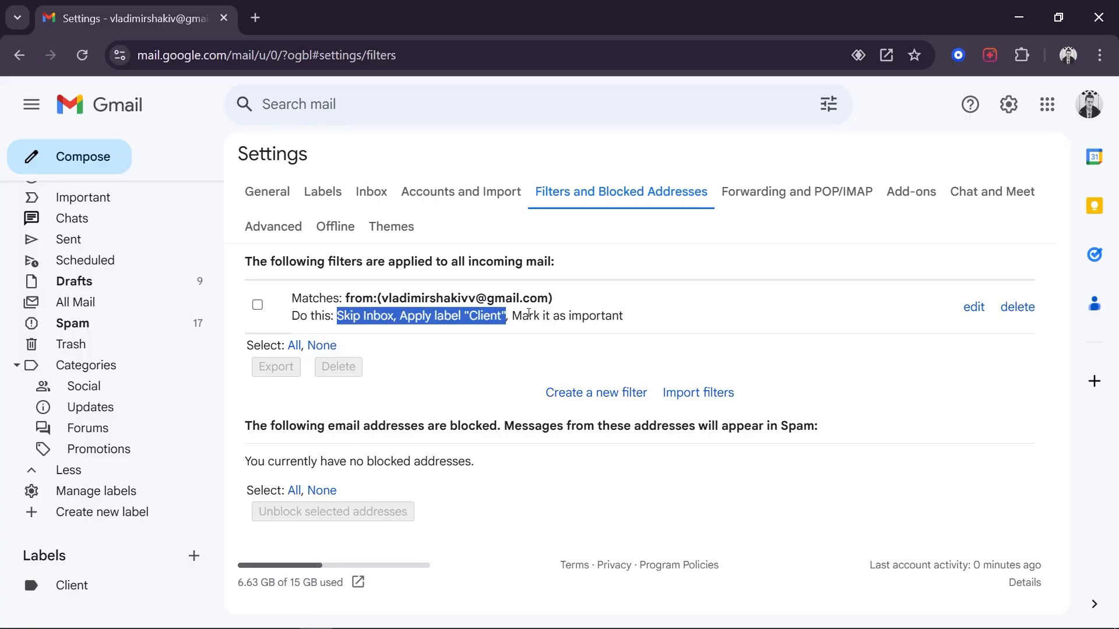
pyautogui.click(568, 315)
# Start a second filter matching messages sent to the client's e-mail address and continue to its actions
pyautogui.click(596, 392)
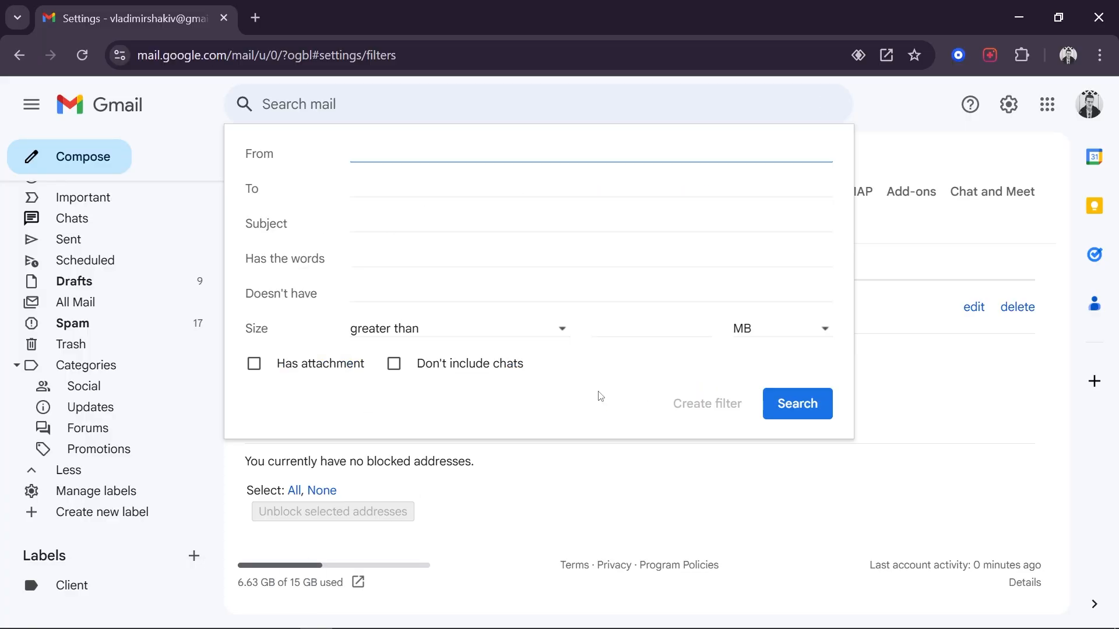
pyautogui.click(378, 186)
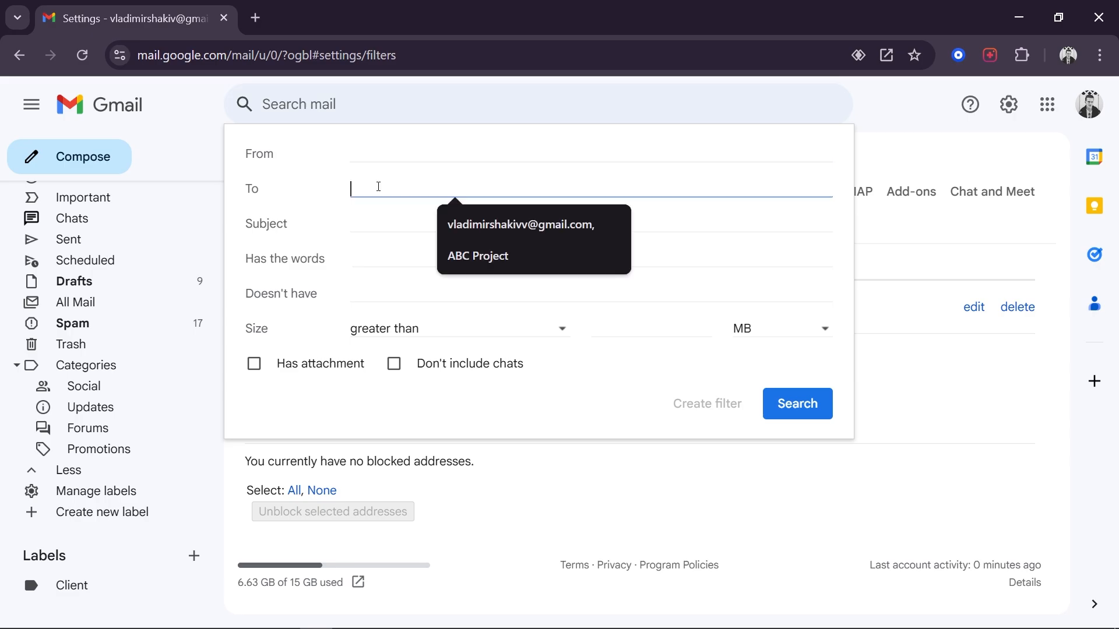
pyautogui.click(315, 202)
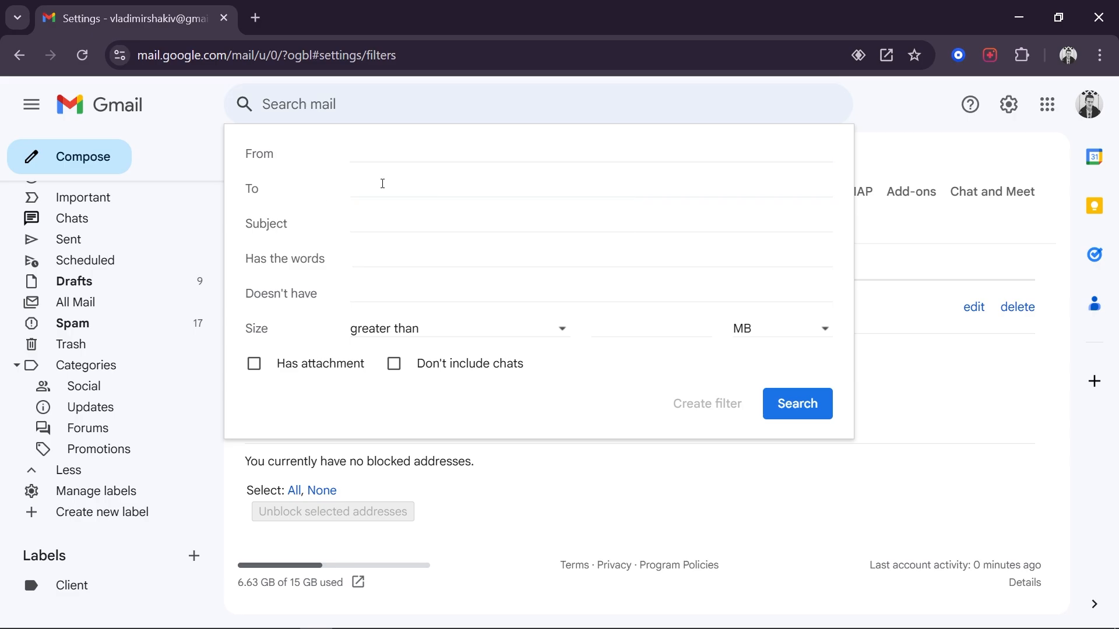
pyautogui.click(382, 184)
pyautogui.click(500, 219)
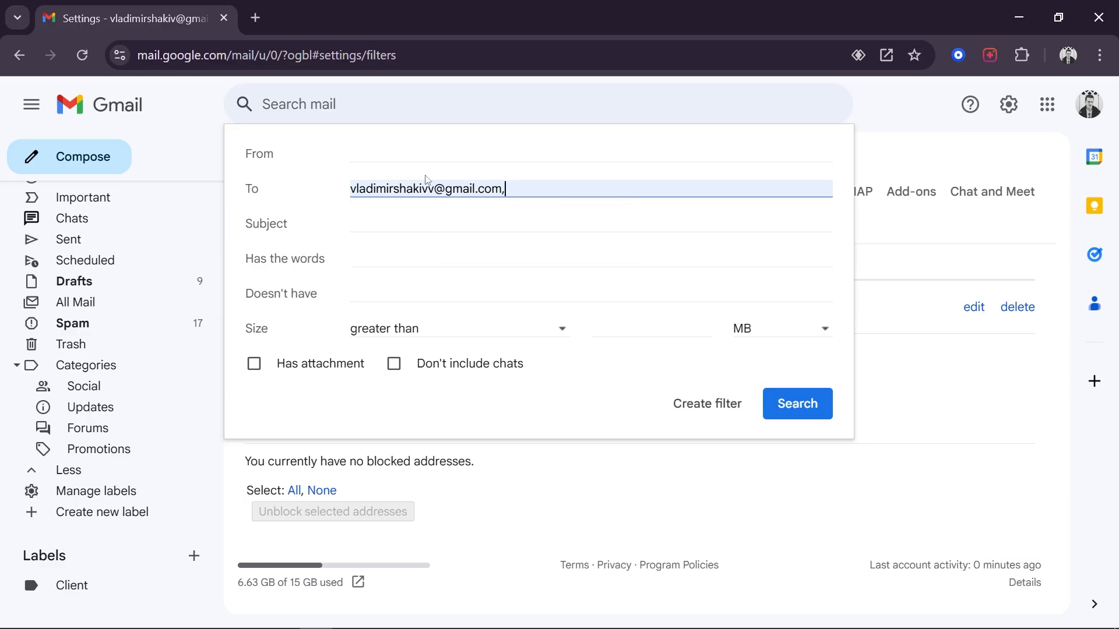
pyautogui.moveTo(406, 185); pyautogui.dragTo(532, 185)
pyautogui.hotkey('ctrl', 'a')
pyautogui.click(536, 185)
pyautogui.press('BackSpace')
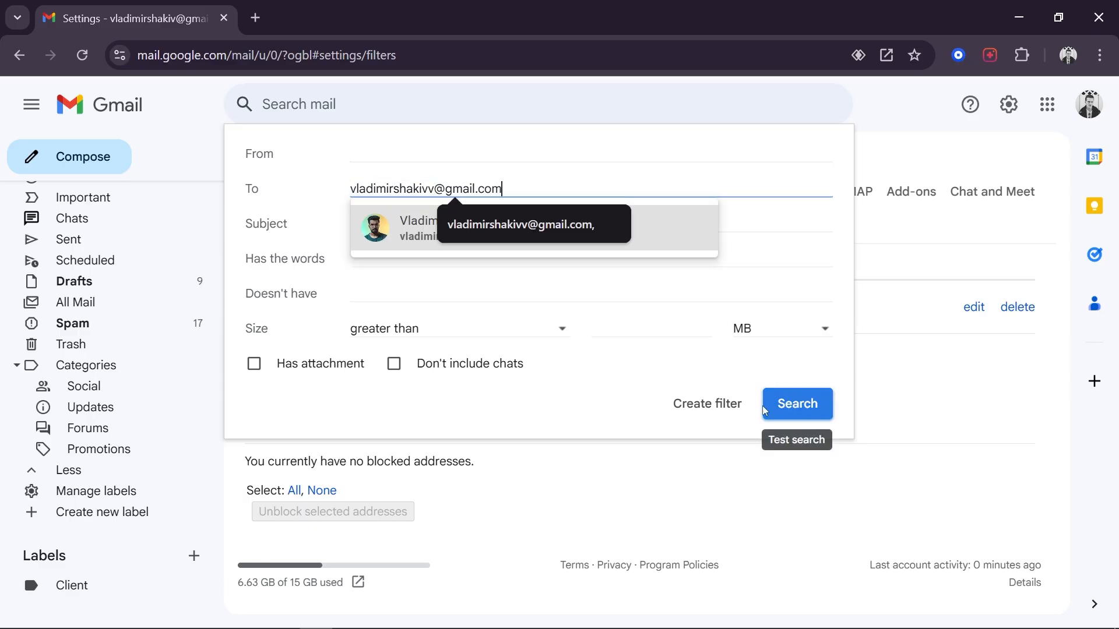
pyautogui.click(699, 399)
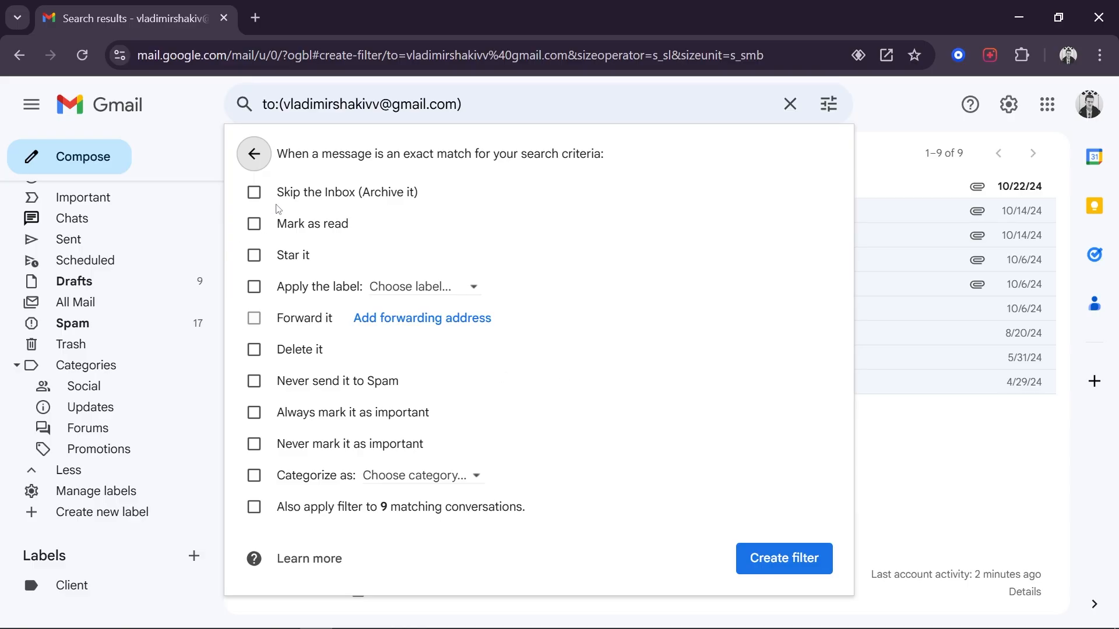
# Create the recipient filter with Skip the Inbox, the label Client and Always mark it as important
pyautogui.click(254, 192)
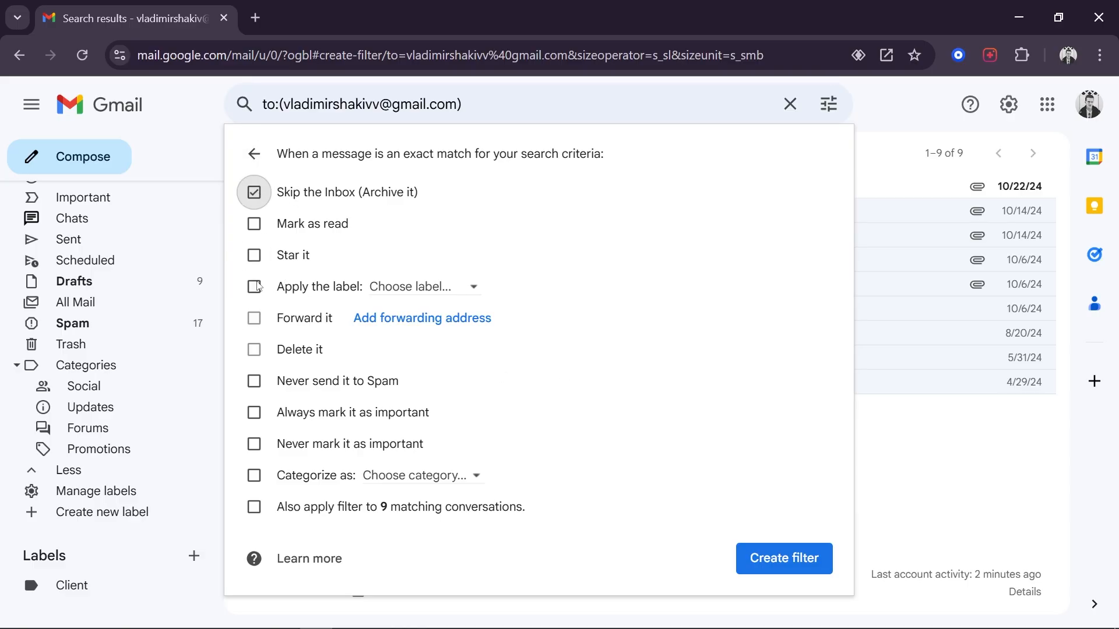
pyautogui.click(254, 287)
pyautogui.click(437, 285)
pyautogui.click(465, 365)
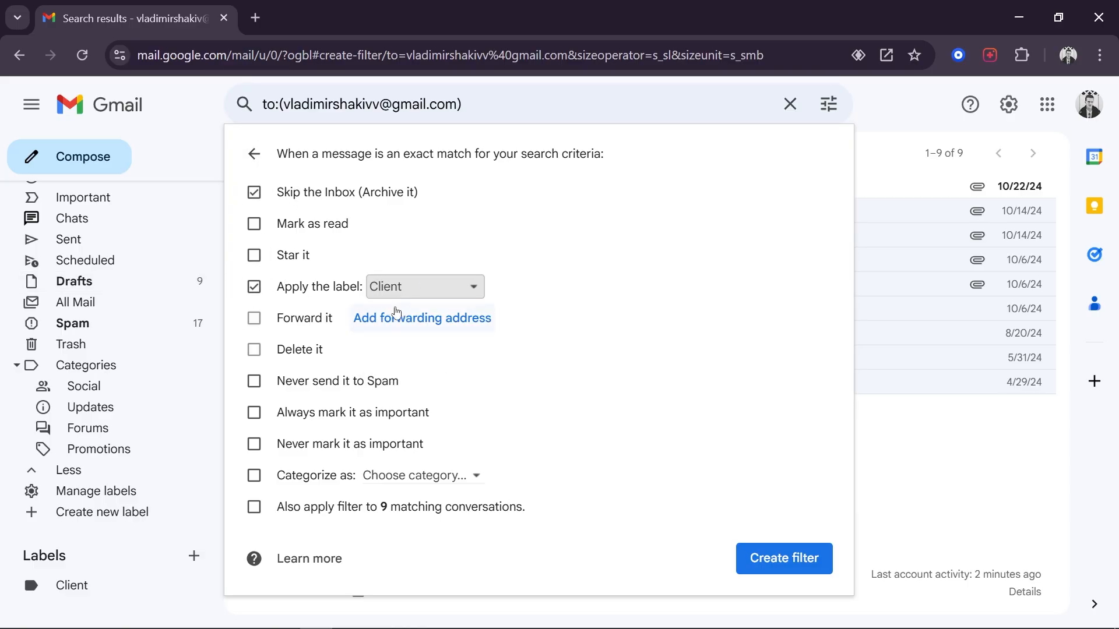
pyautogui.click(254, 412)
pyautogui.click(787, 558)
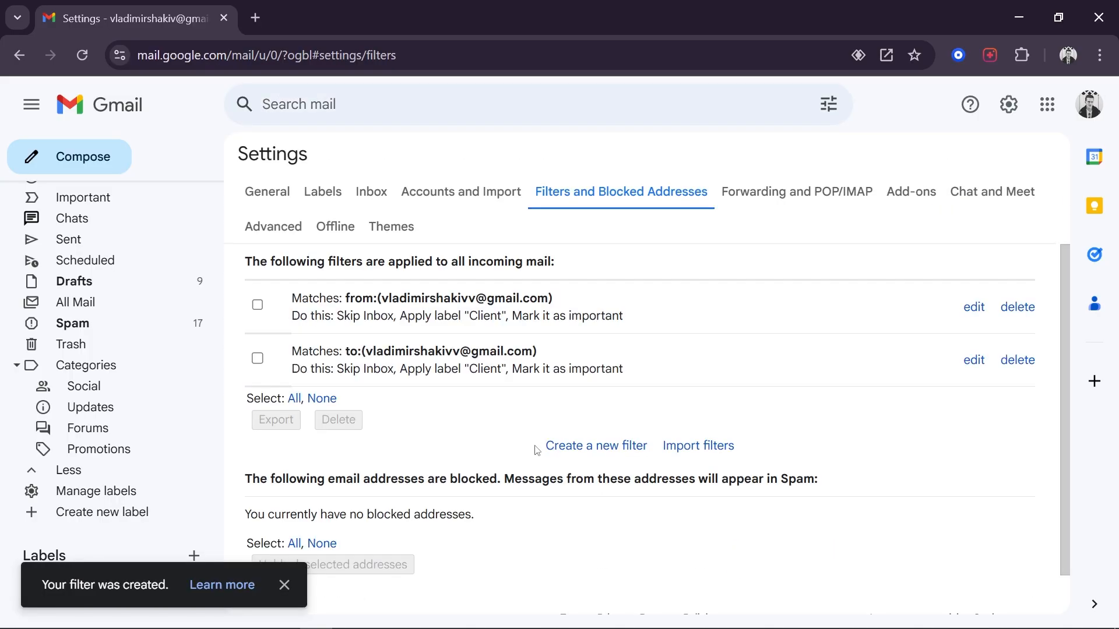
# Start a third filter matching messages with the subject ABC Project and continue to its actions
pyautogui.click(568, 446)
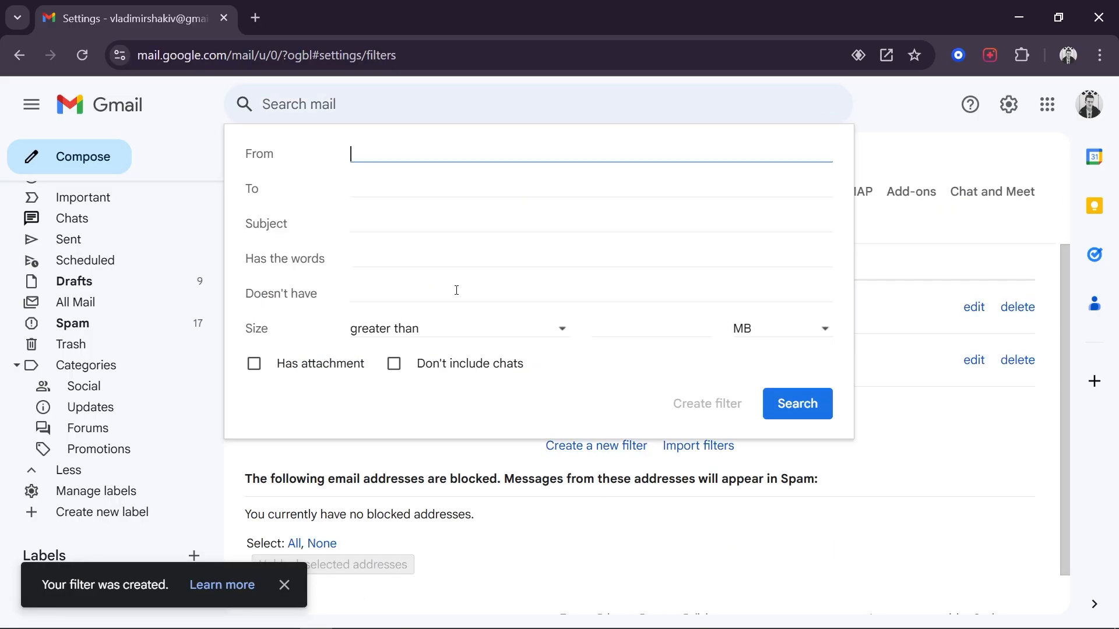
pyautogui.click(369, 220)
pyautogui.click(368, 255)
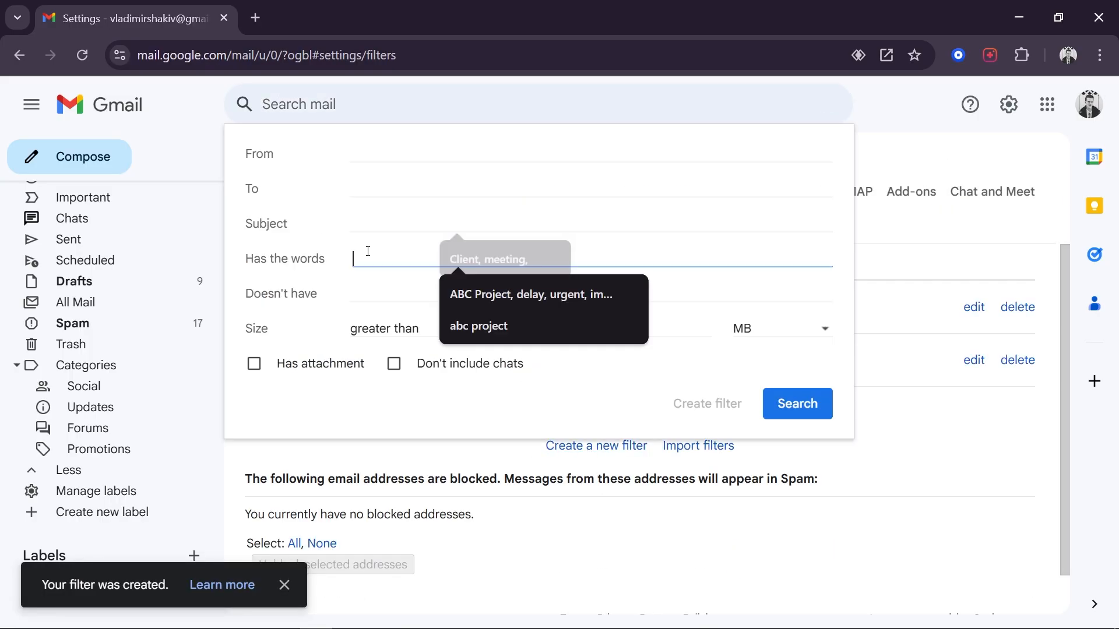
pyautogui.click(369, 286)
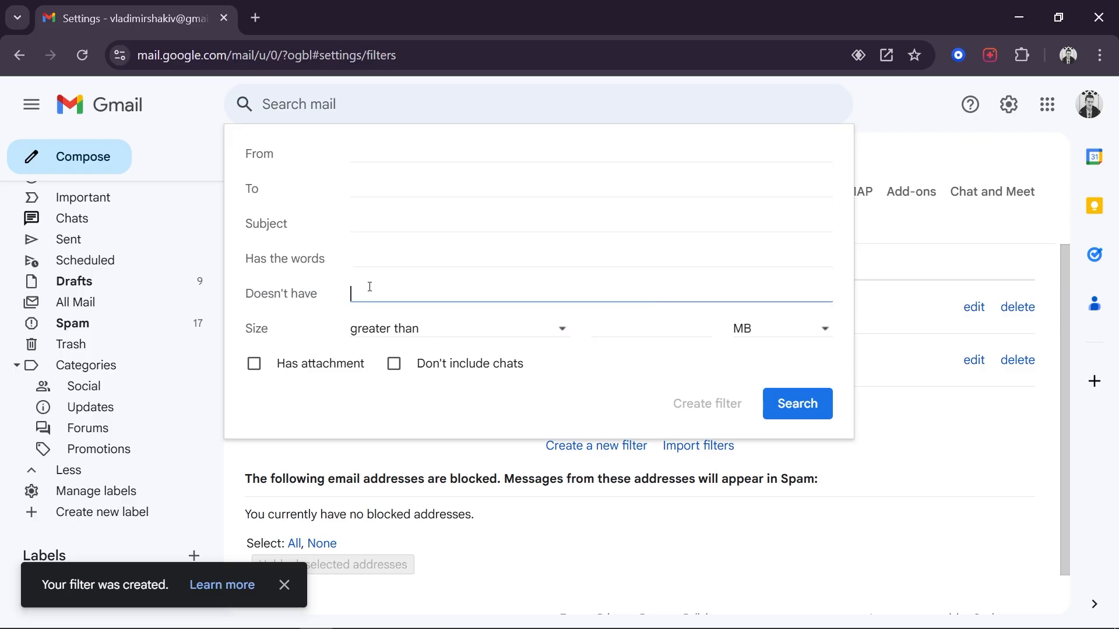
pyautogui.click(370, 223)
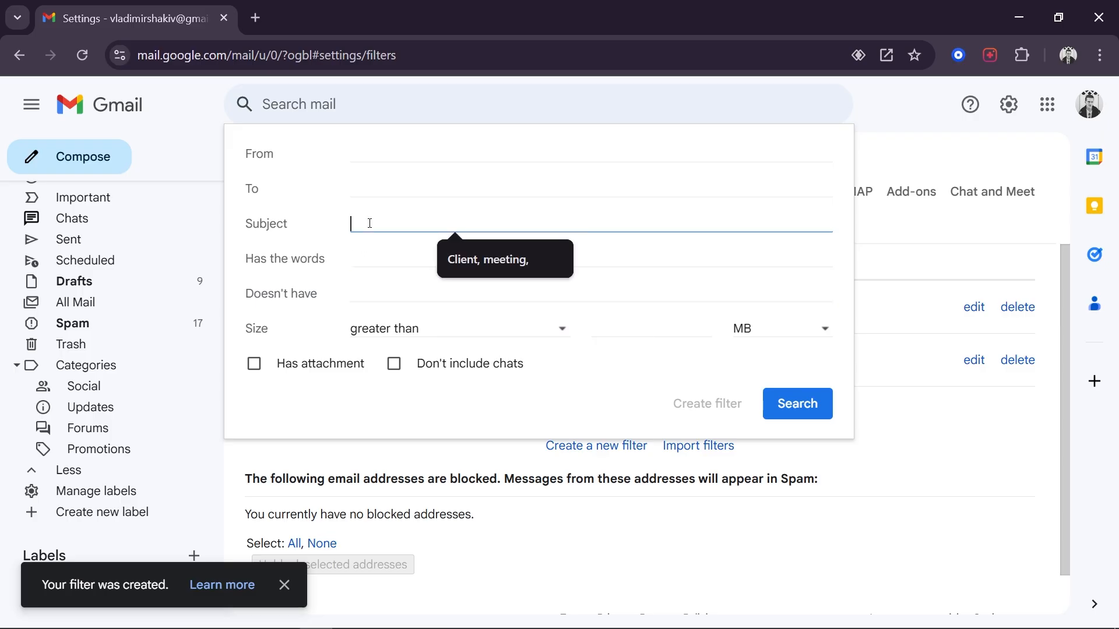
pyautogui.write('A')
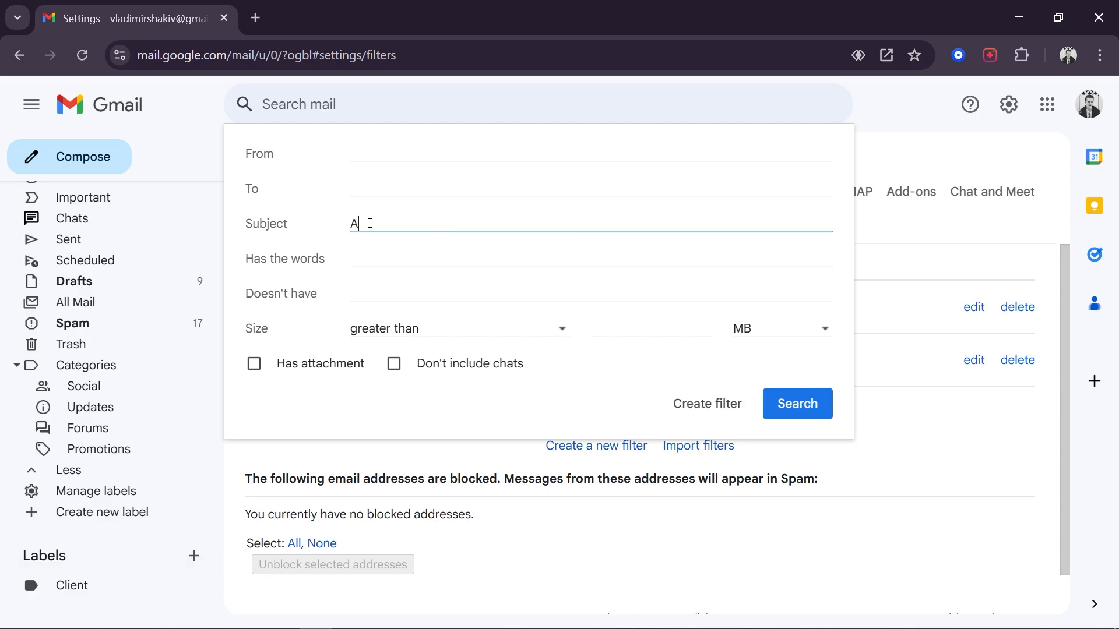
pyautogui.write('BC Project')
pyautogui.hotkey('ctrl', 'a')
pyautogui.tripleClick(378, 226)
pyautogui.click(427, 225)
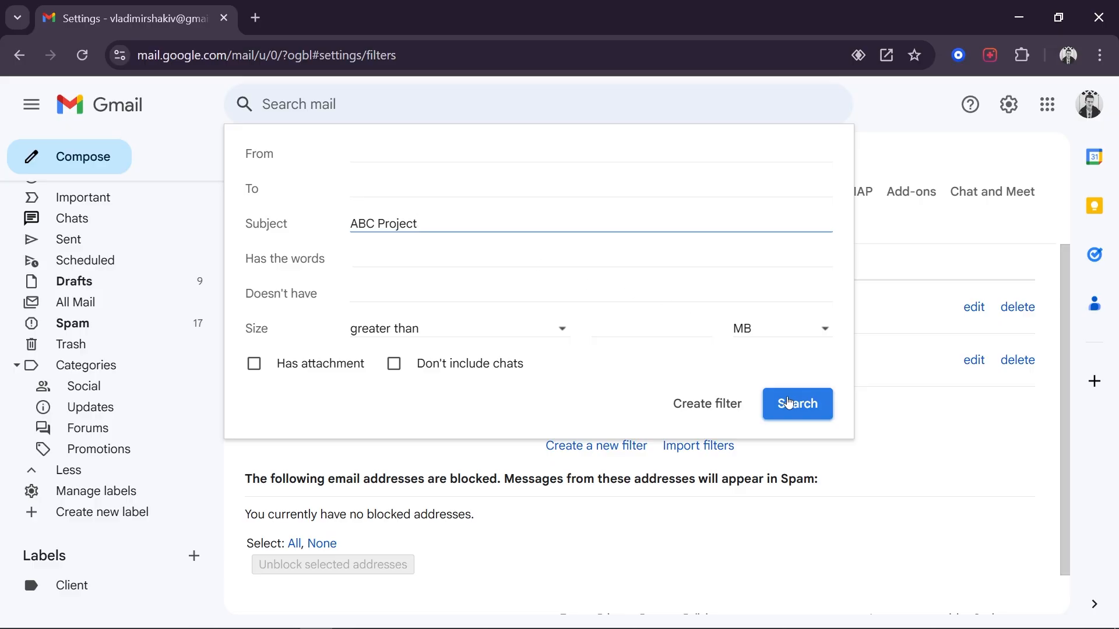
pyautogui.click(733, 411)
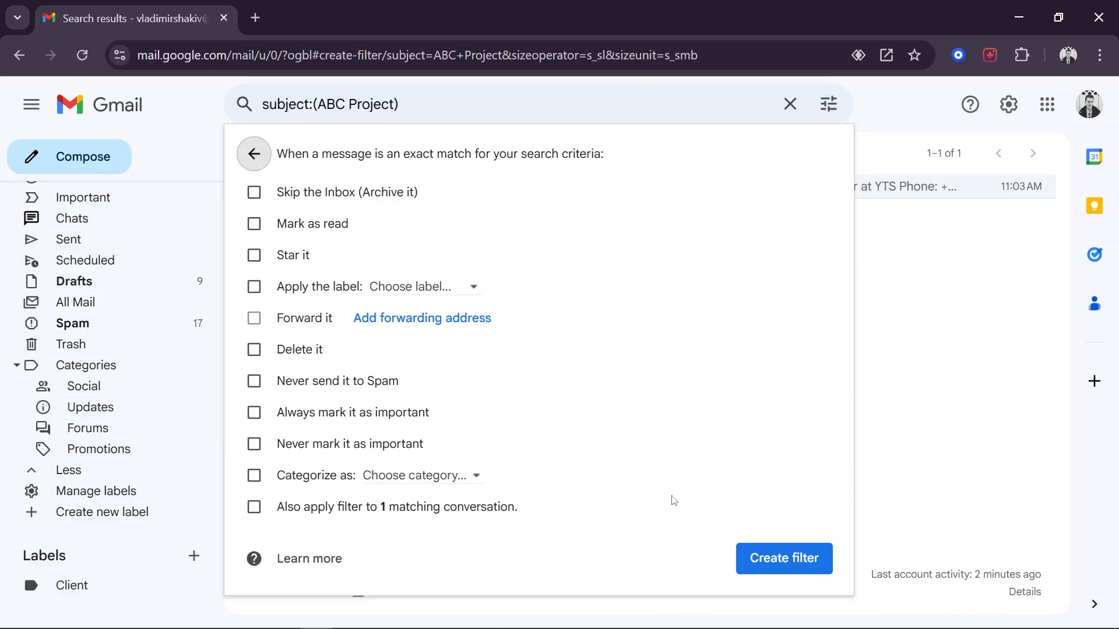
# Create the subject filter with Skip the Inbox, the label Client and Always mark it as important, and dismiss the notification
pyautogui.click(254, 192)
pyautogui.click(254, 287)
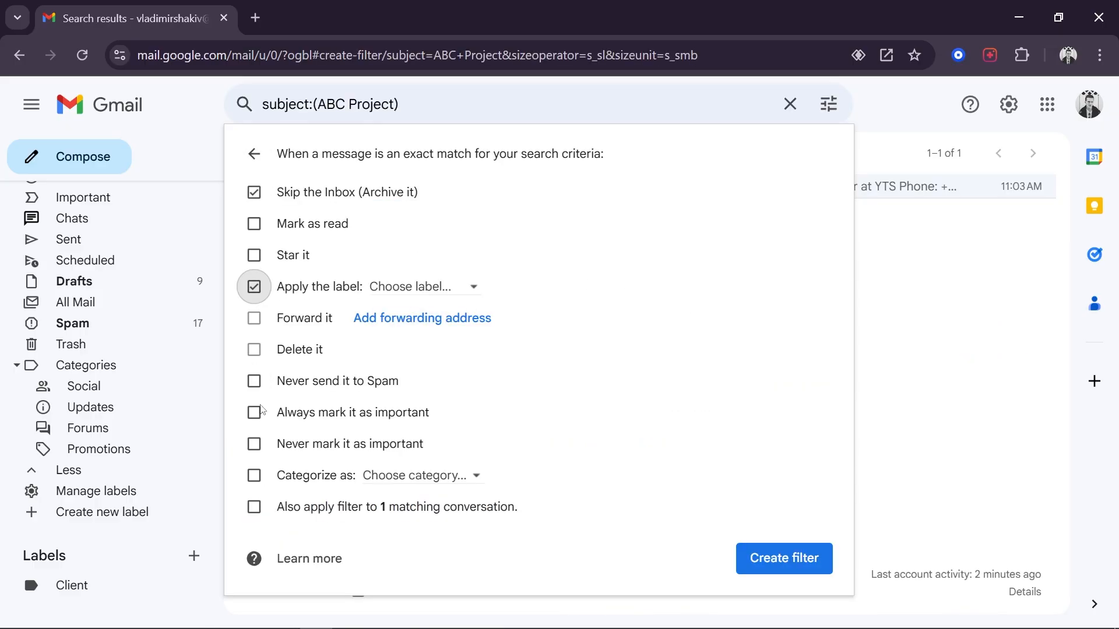
pyautogui.click(254, 413)
pyautogui.click(420, 287)
pyautogui.click(443, 360)
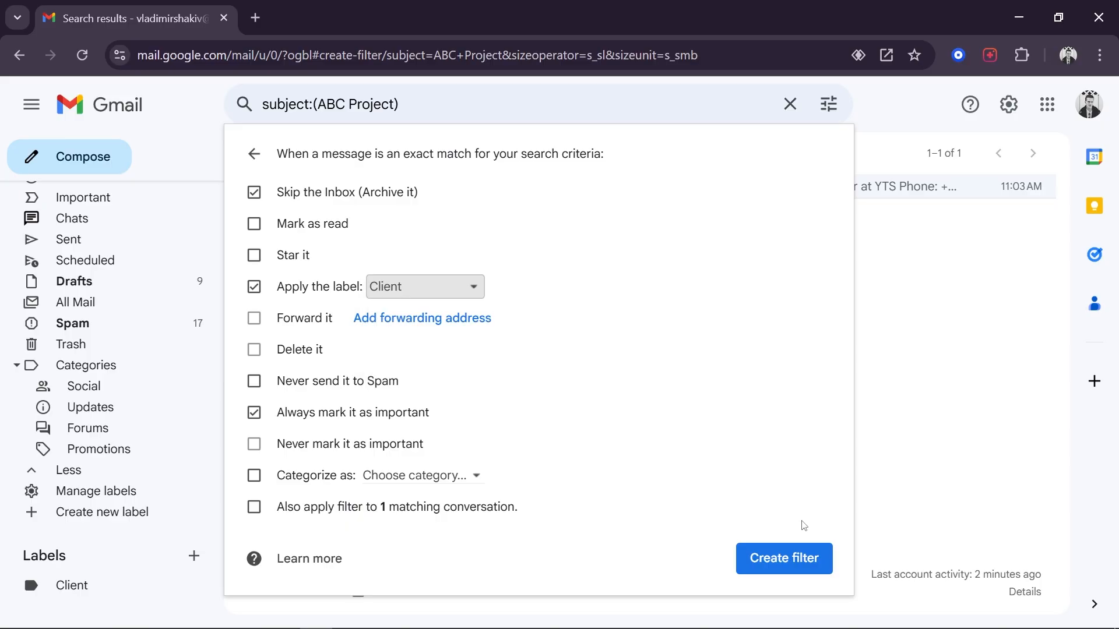
pyautogui.click(803, 561)
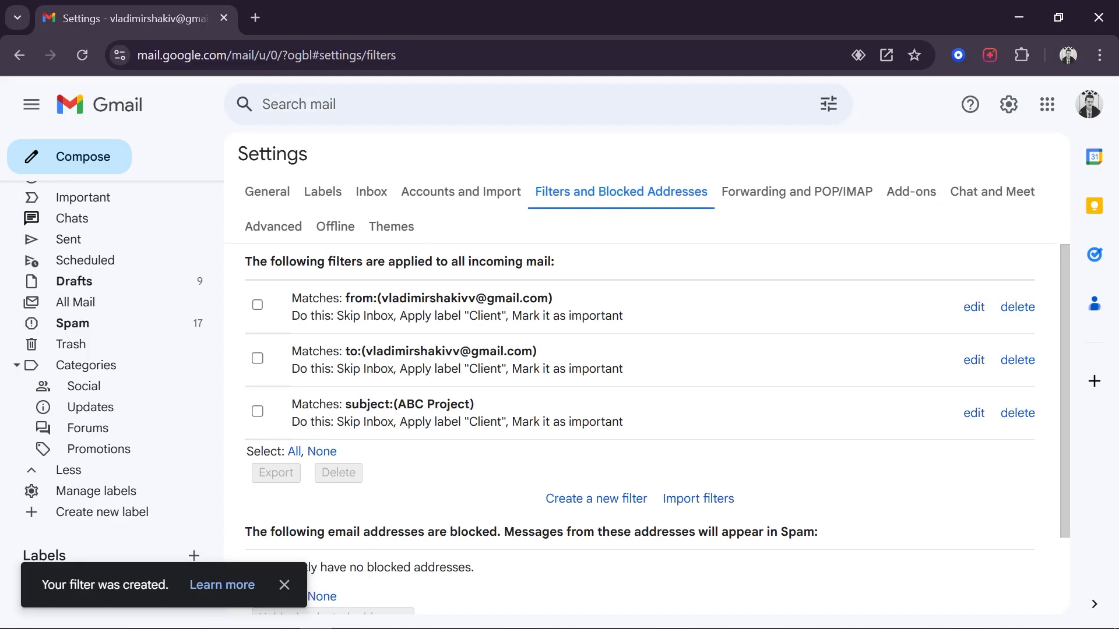
pyautogui.click(284, 584)
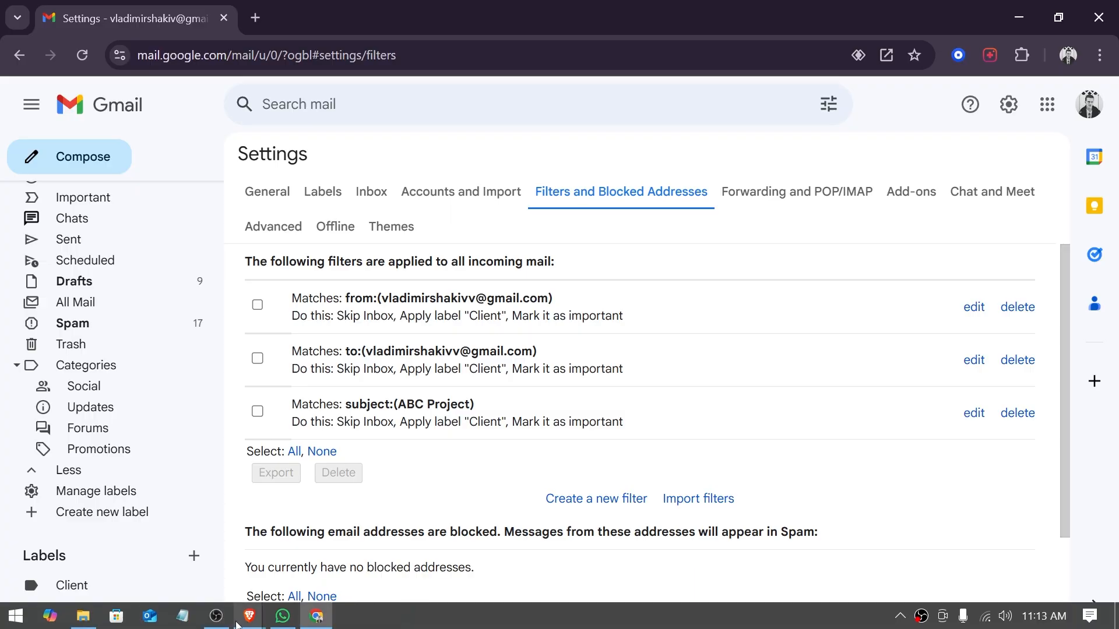
# Look through the inbox, and open the Client label to check its conversations
pyautogui.scroll(1, 41, 285)
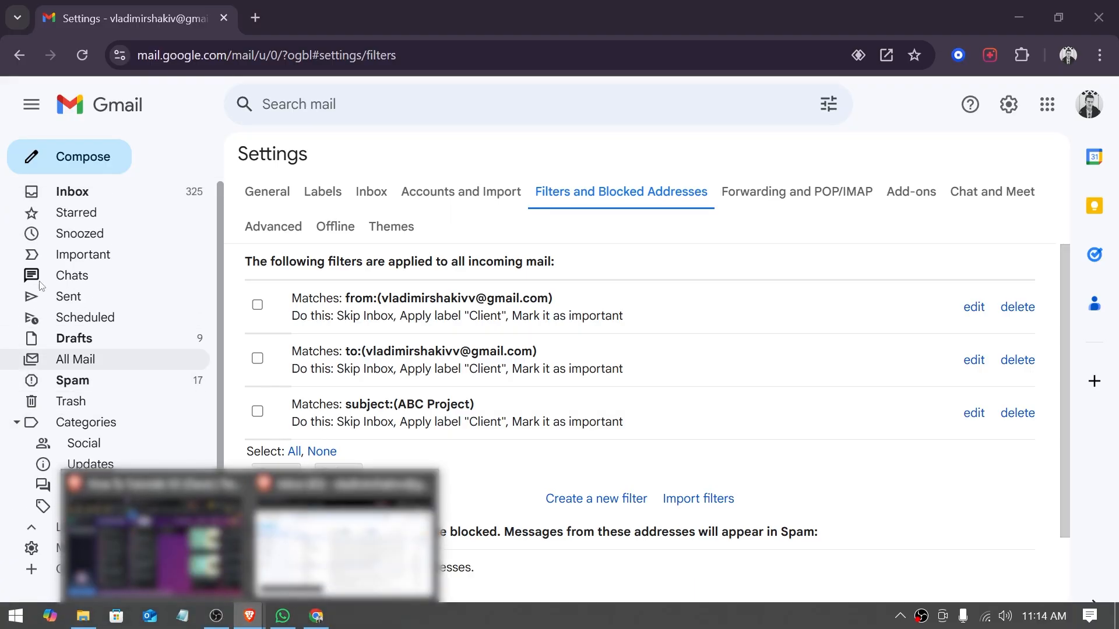
pyautogui.click(82, 191)
pyautogui.scroll(-1, 96, 525)
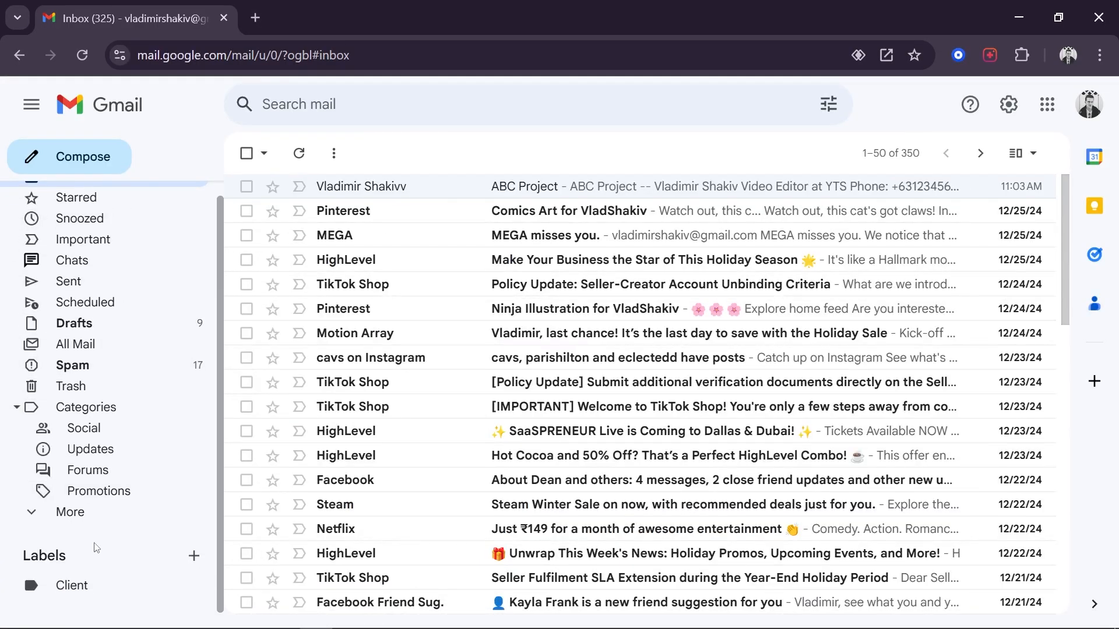
pyautogui.click(70, 584)
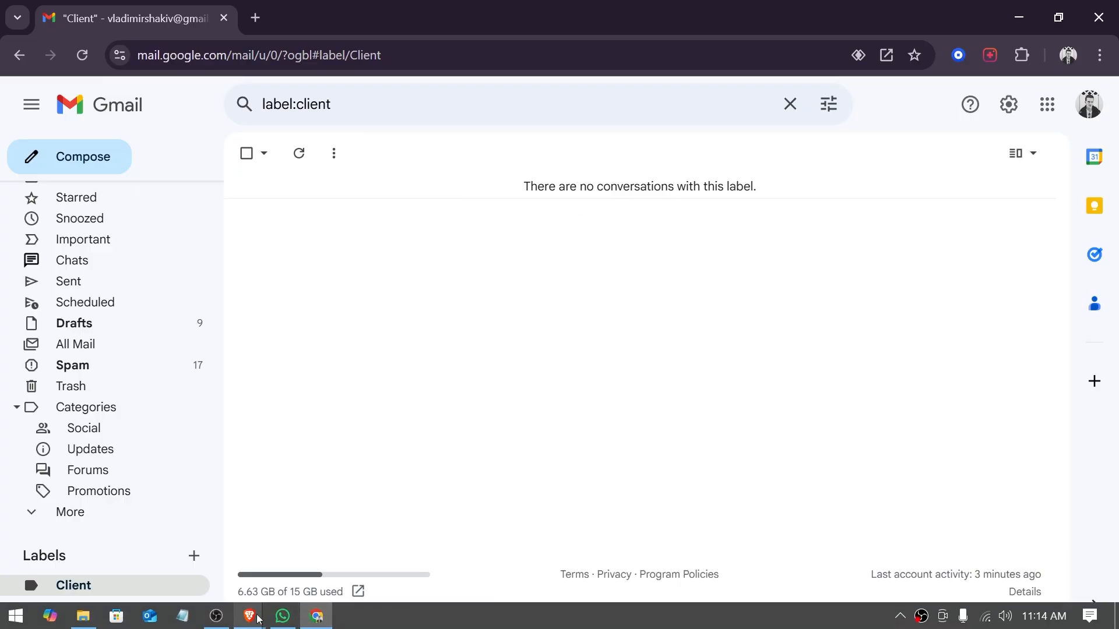
# Switch to the client's Gmail inbox in the Brave window and check which account is signed in
pyautogui.moveTo(250, 622)
pyautogui.click(337, 528)
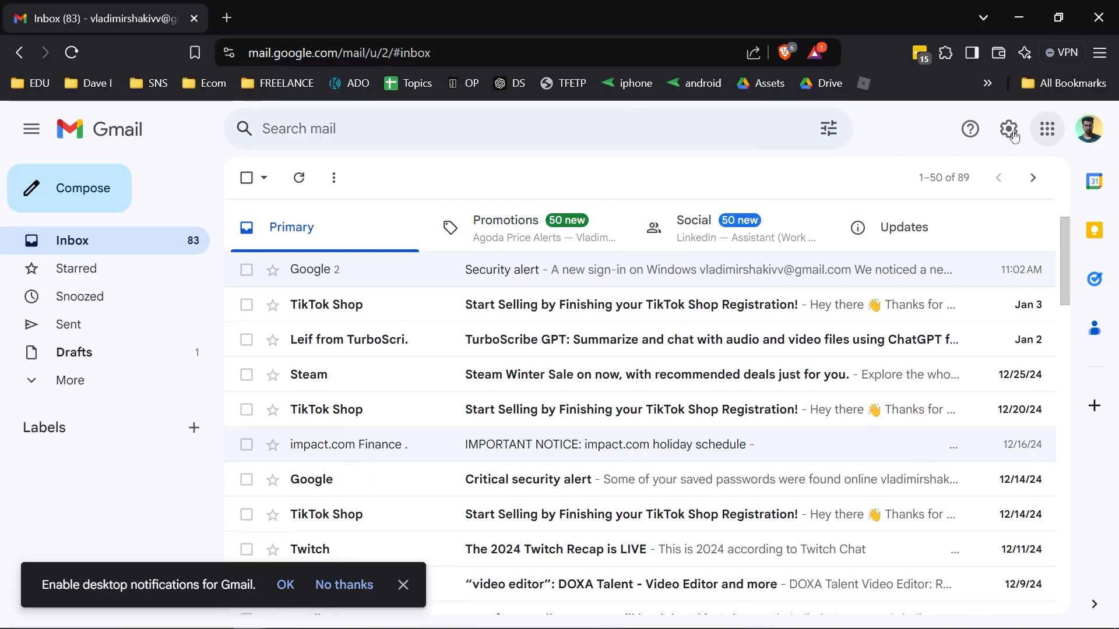
pyautogui.click(1087, 135)
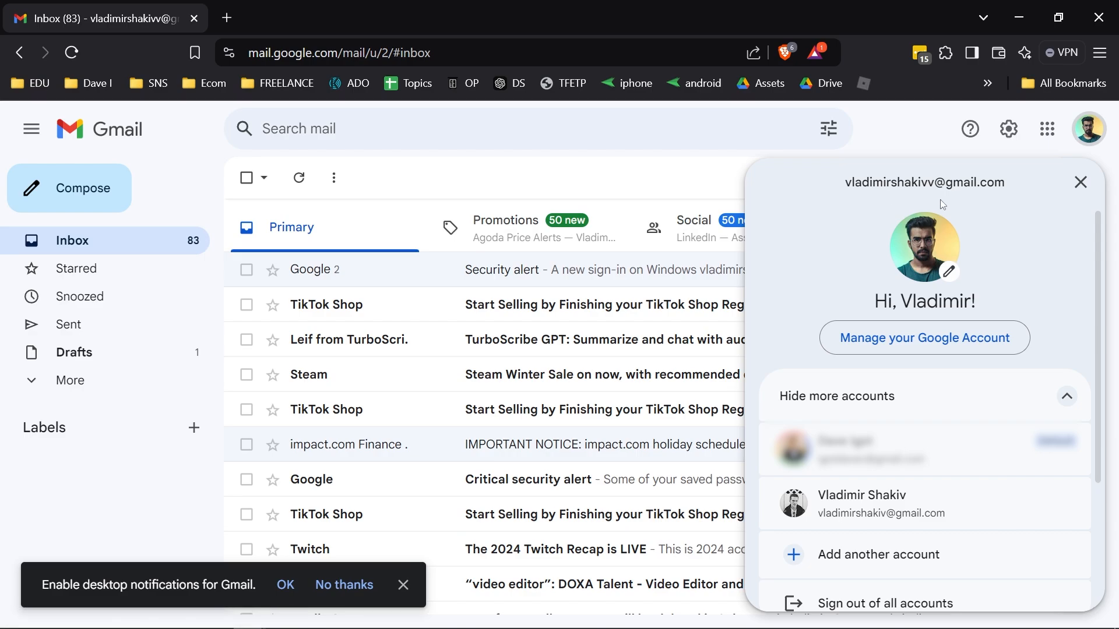
pyautogui.moveTo(989, 184); pyautogui.dragTo(844, 182)
pyautogui.click(399, 182)
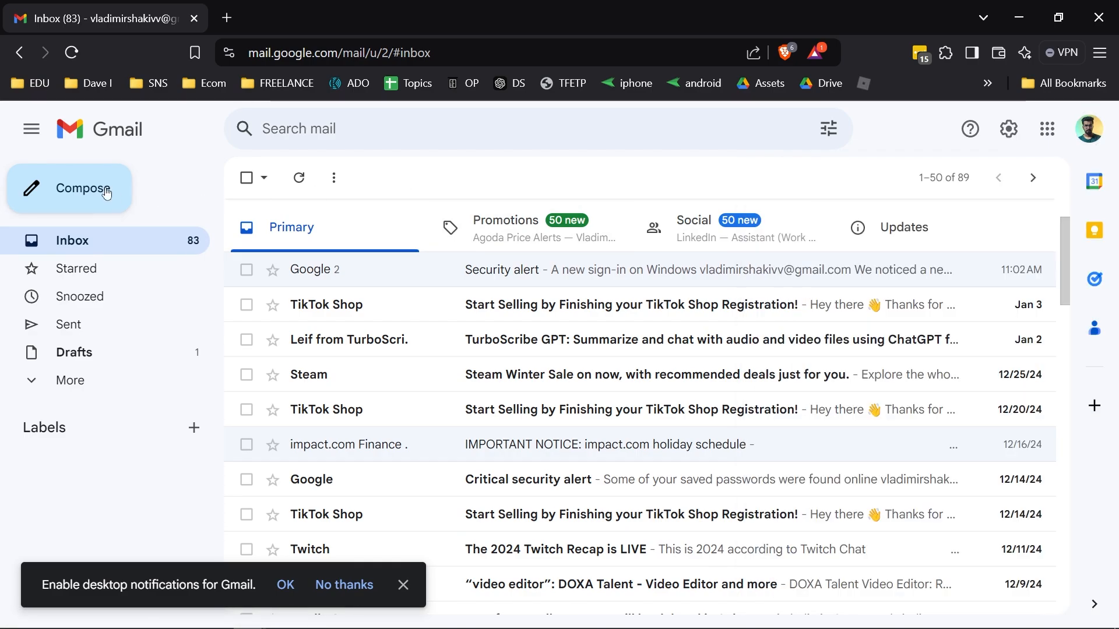
# Compose and send a test message to the filtered mailbox's e-mail address with the subject ABC Project and the body Hello
pyautogui.click(104, 193)
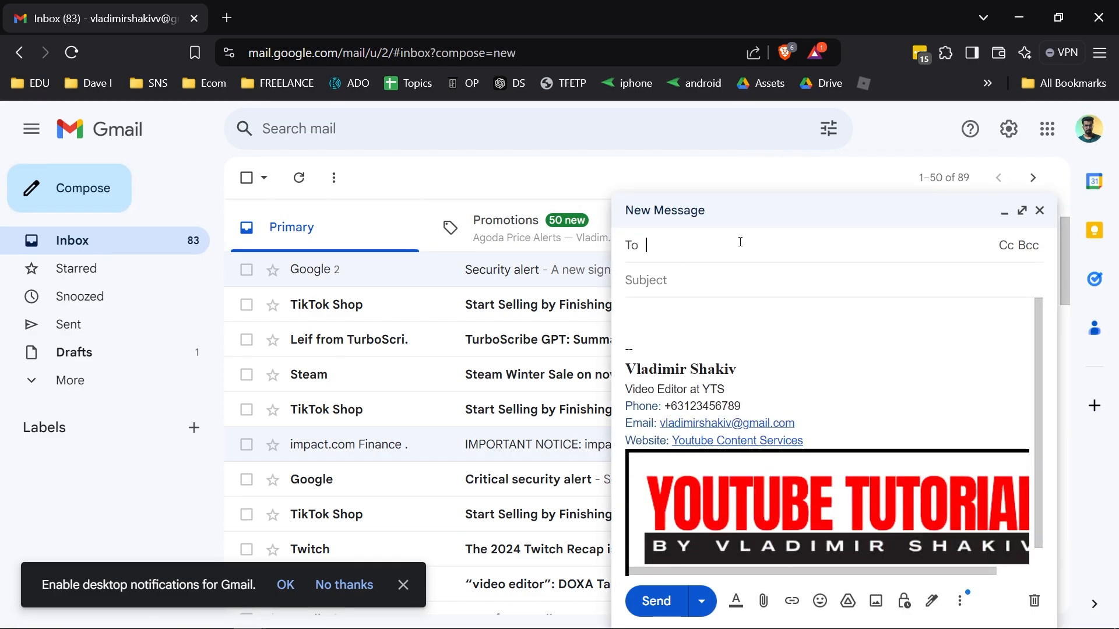
pyautogui.write('vlad')
pyautogui.click(772, 282)
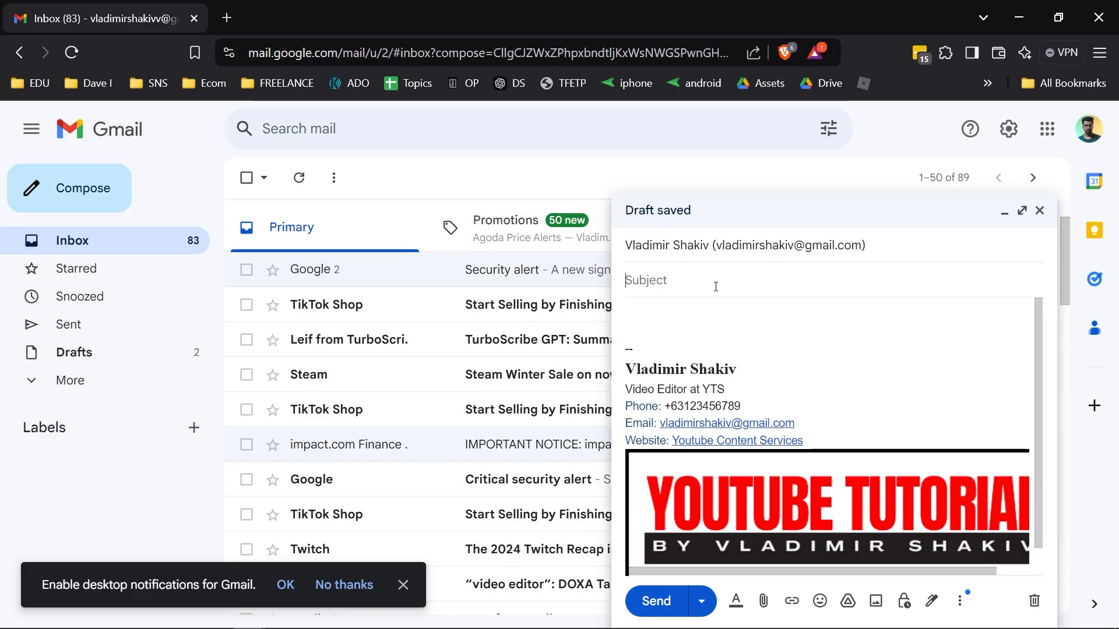
pyautogui.write('ABC ')
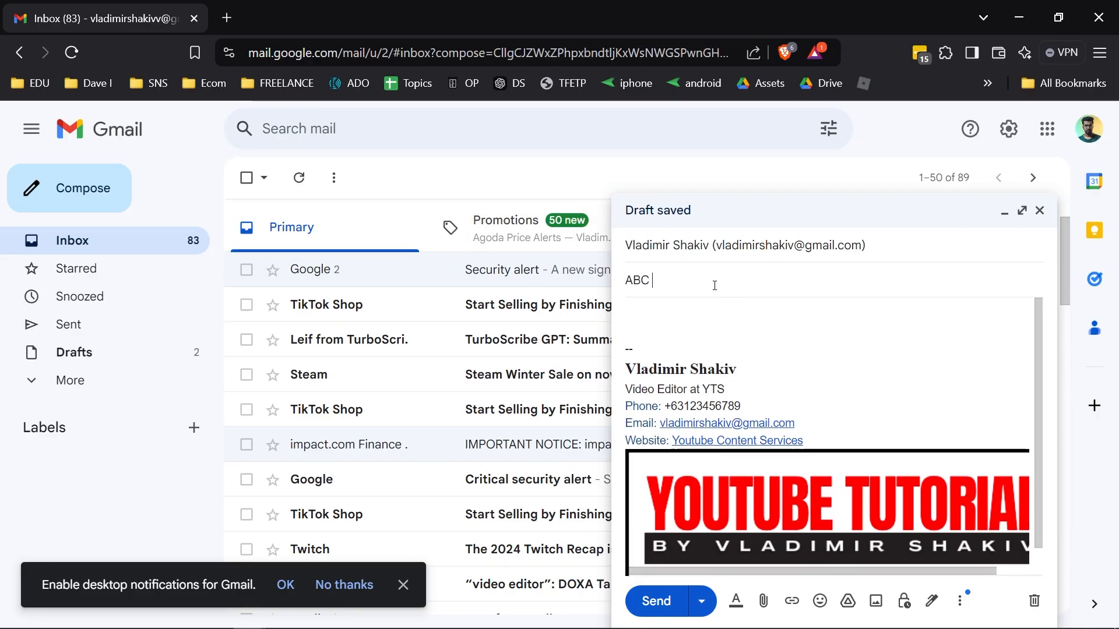
pyautogui.write('Project')
pyautogui.hotkey('ctrl', 'a')
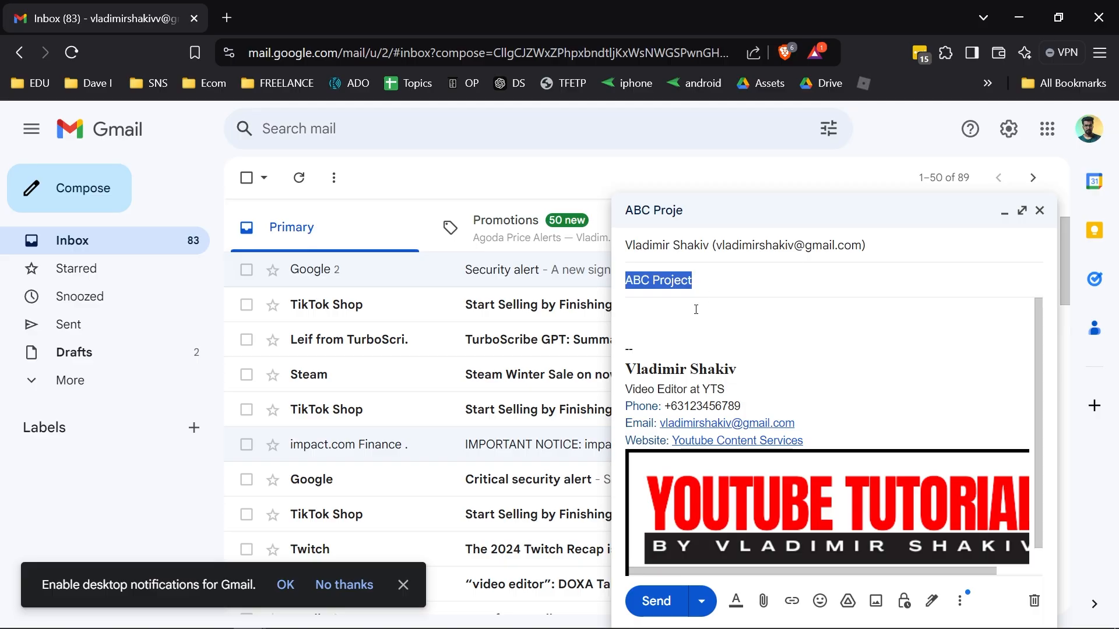
pyautogui.click(695, 309)
pyautogui.write('Hello')
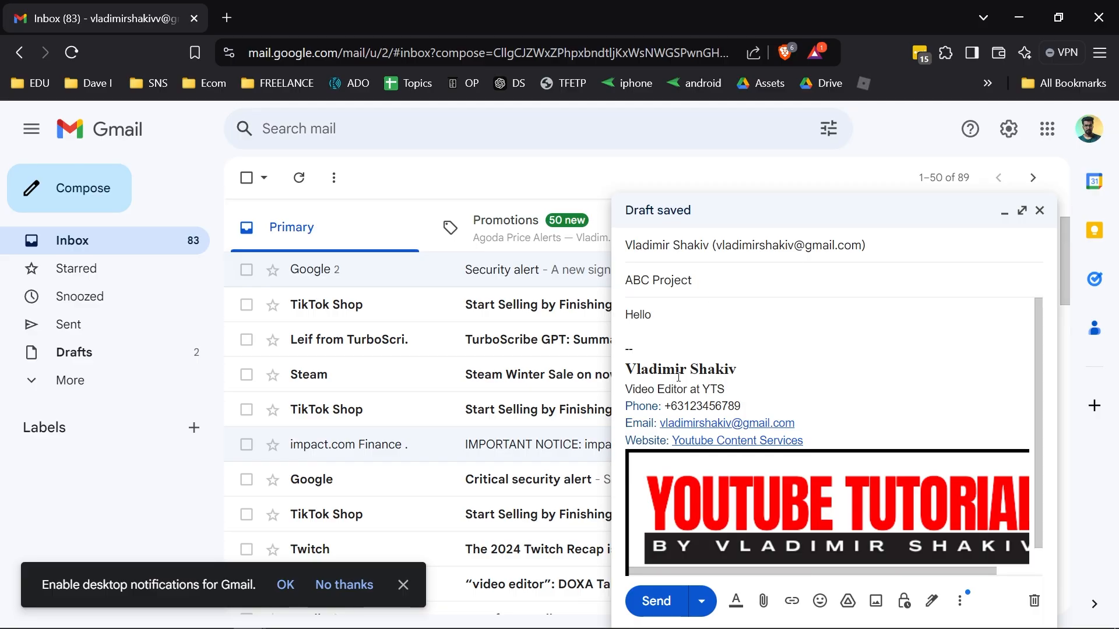
pyautogui.click(656, 601)
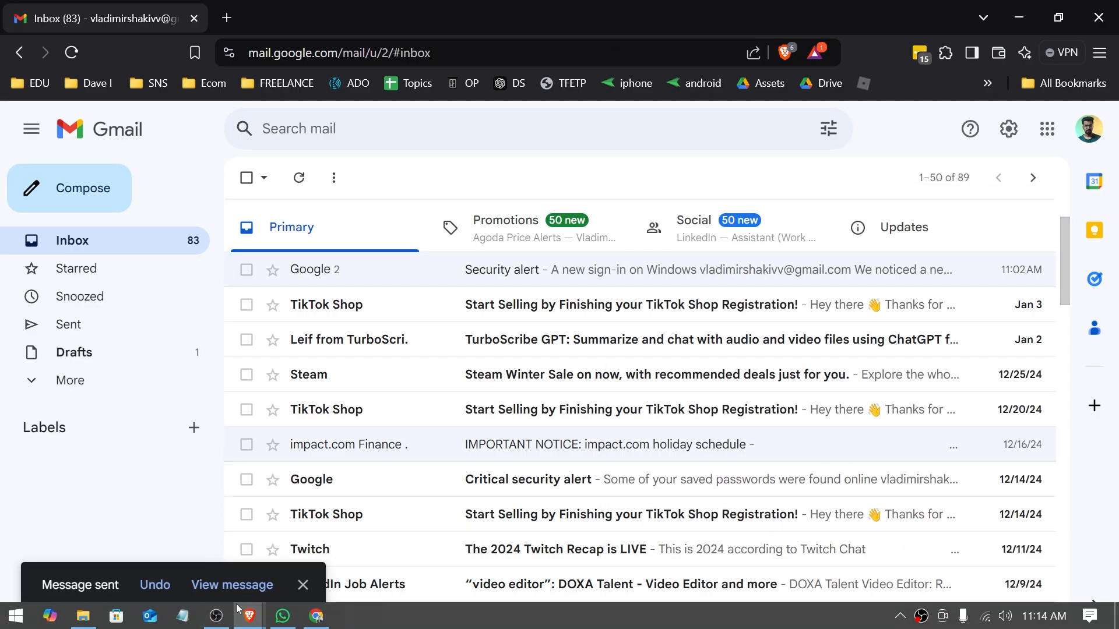
# Switch back to the receiving mailbox in the Chrome window and check its inbox for the test message
pyautogui.click(316, 615)
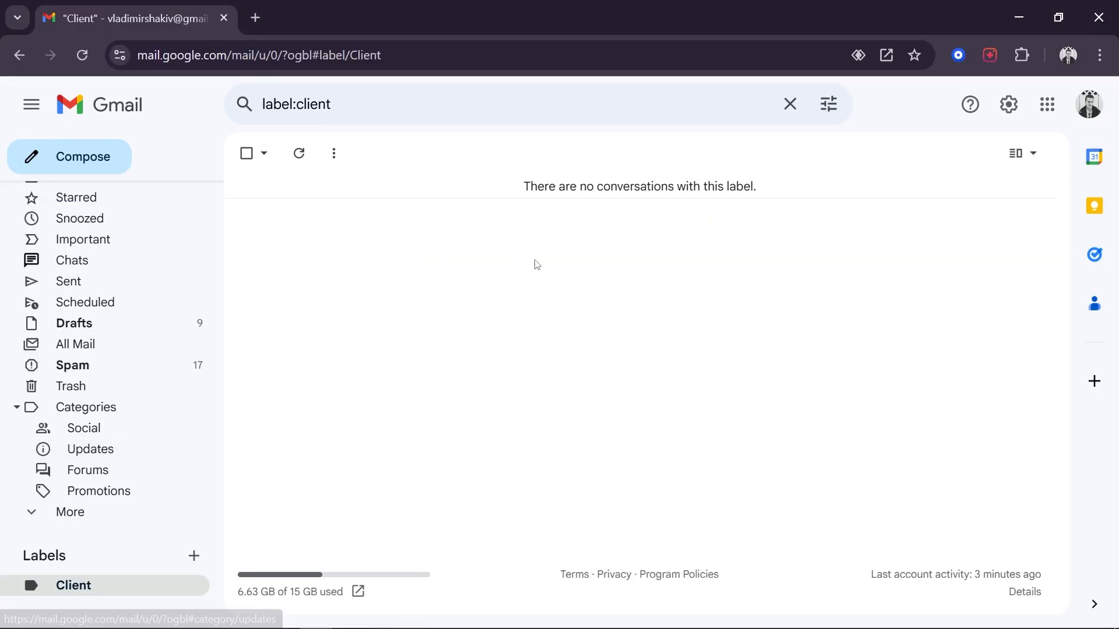
pyautogui.scroll(1, 116, 245)
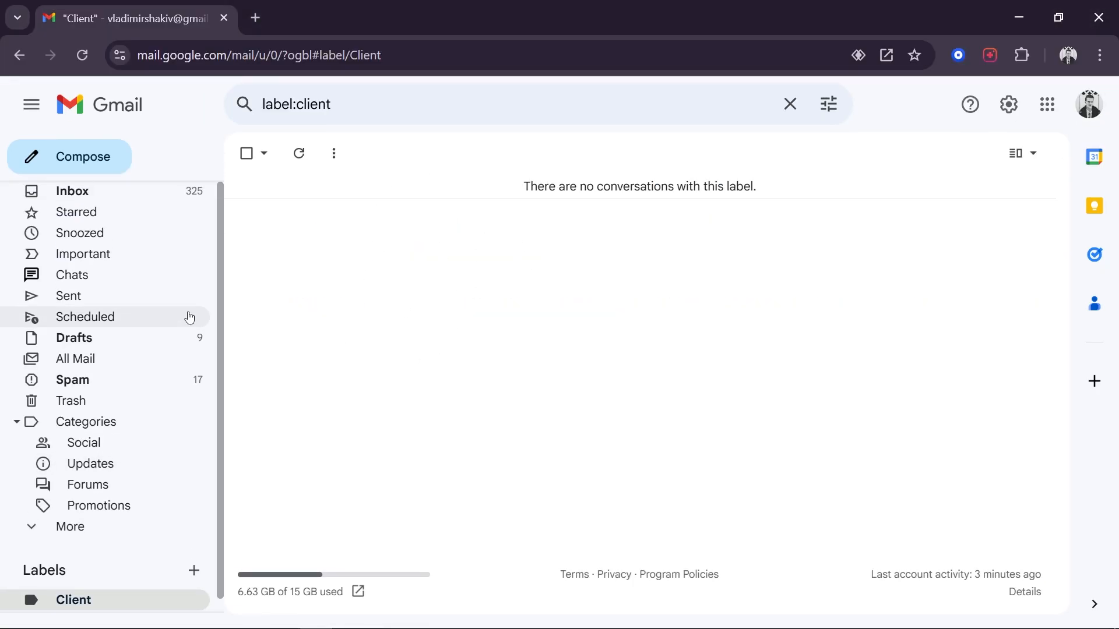
pyautogui.click(120, 194)
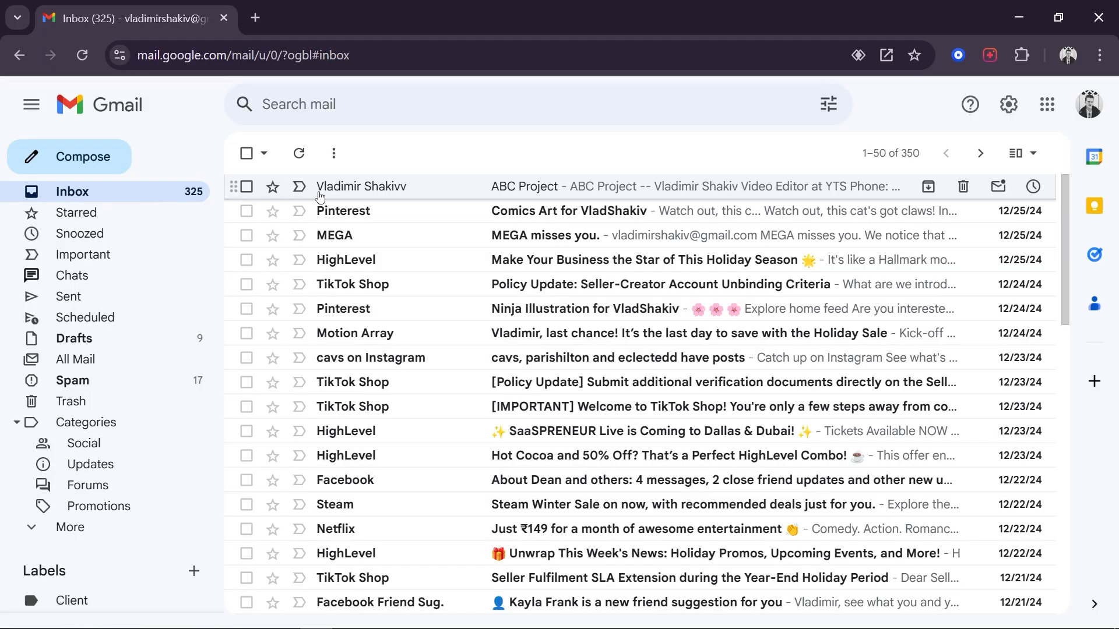
pyautogui.scroll(-1, 131, 494)
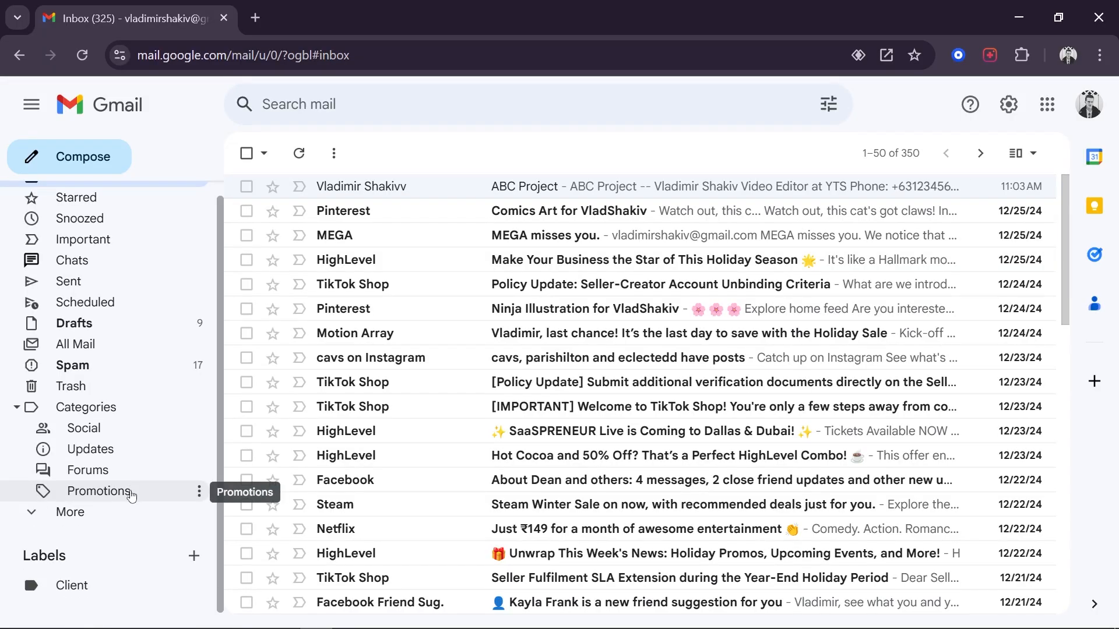
pyautogui.scroll(1, 132, 492)
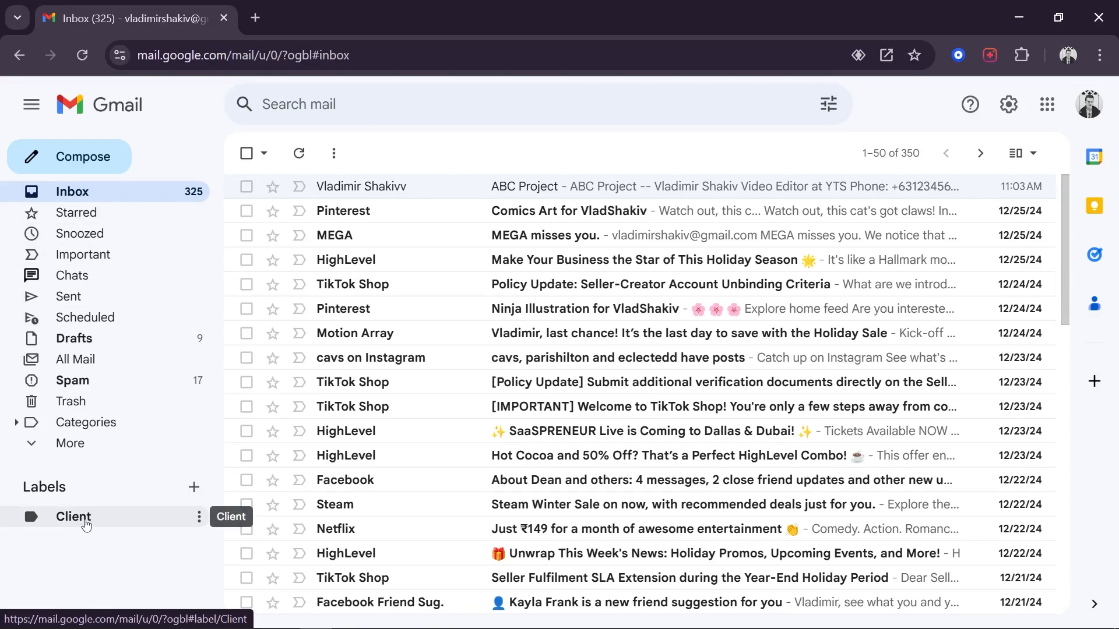
# Open the ABC Project message under the Client label, review its subject and content, and return to the label's list
pyautogui.click(78, 525)
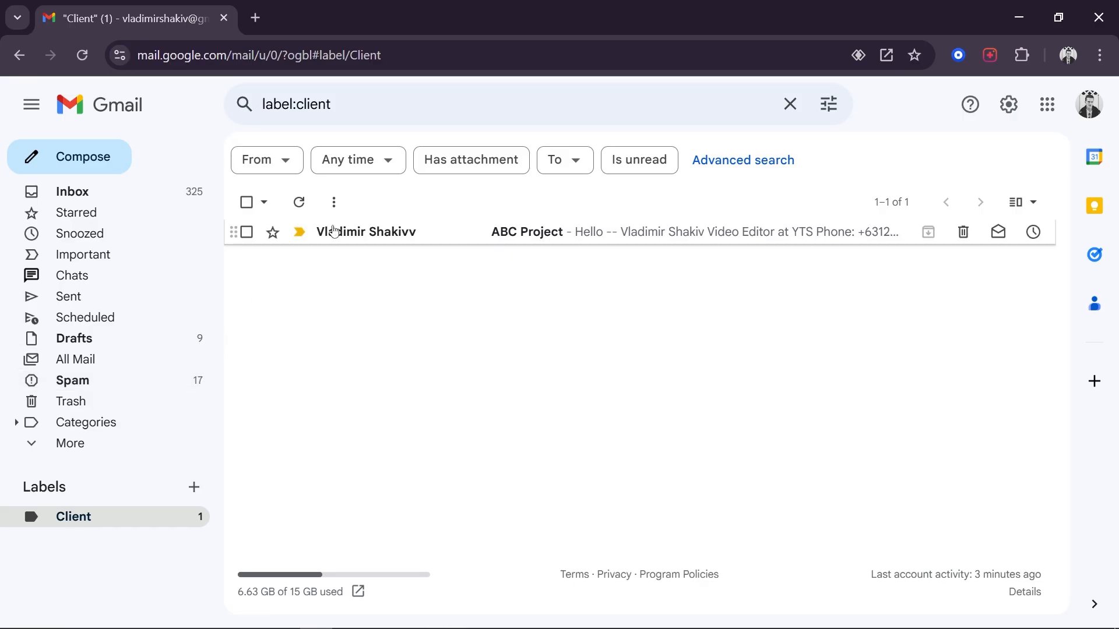
pyautogui.click(694, 234)
pyautogui.moveTo(280, 214); pyautogui.dragTo(373, 207)
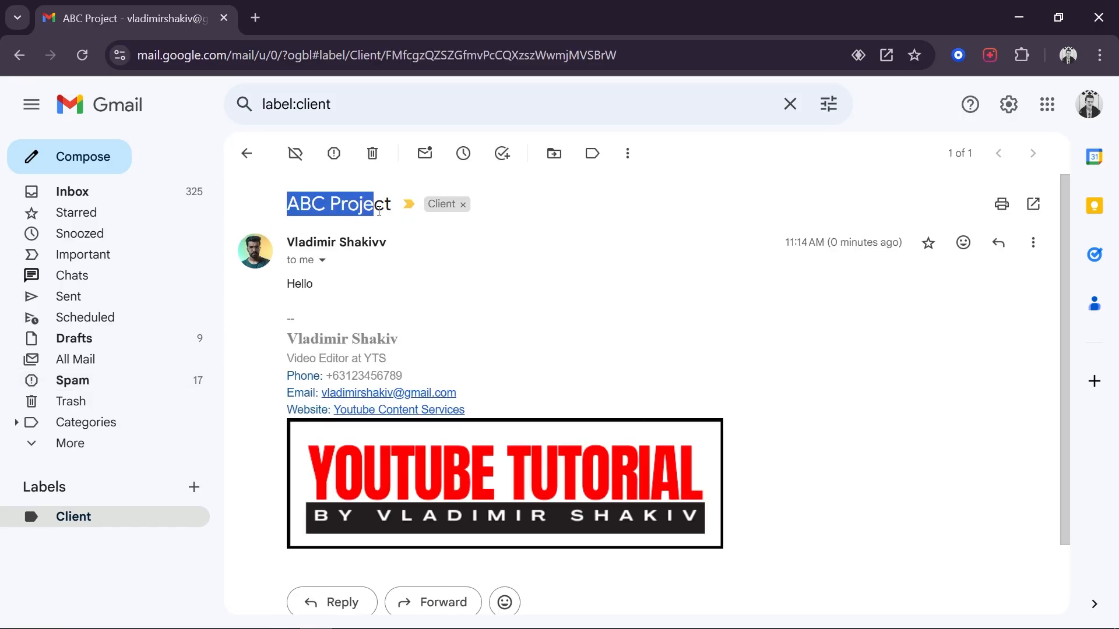
pyautogui.click(325, 298)
pyautogui.click(246, 153)
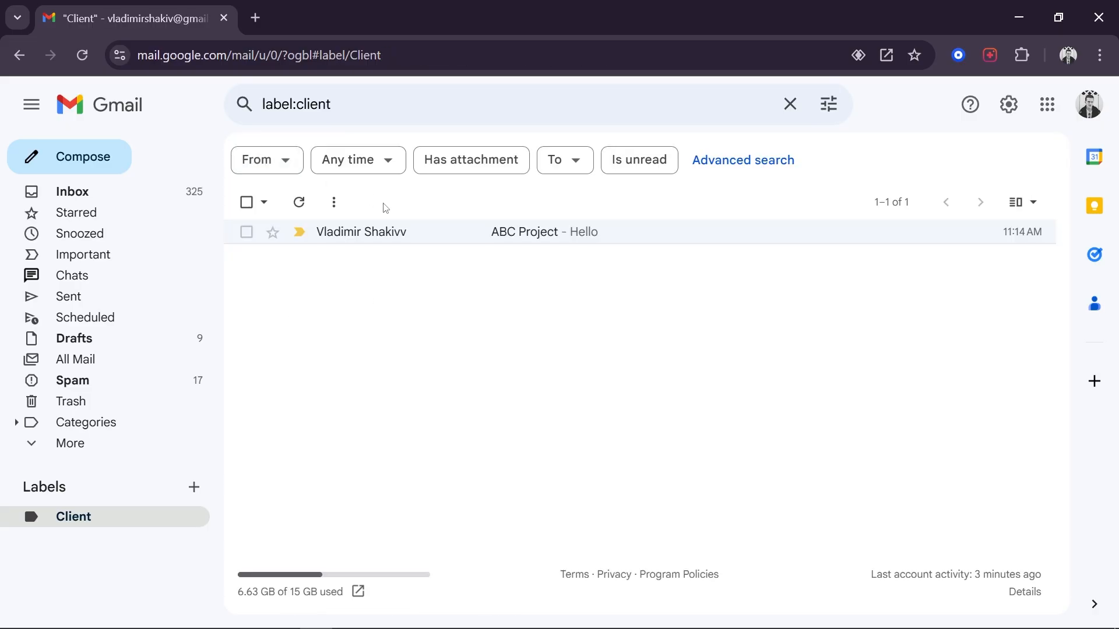